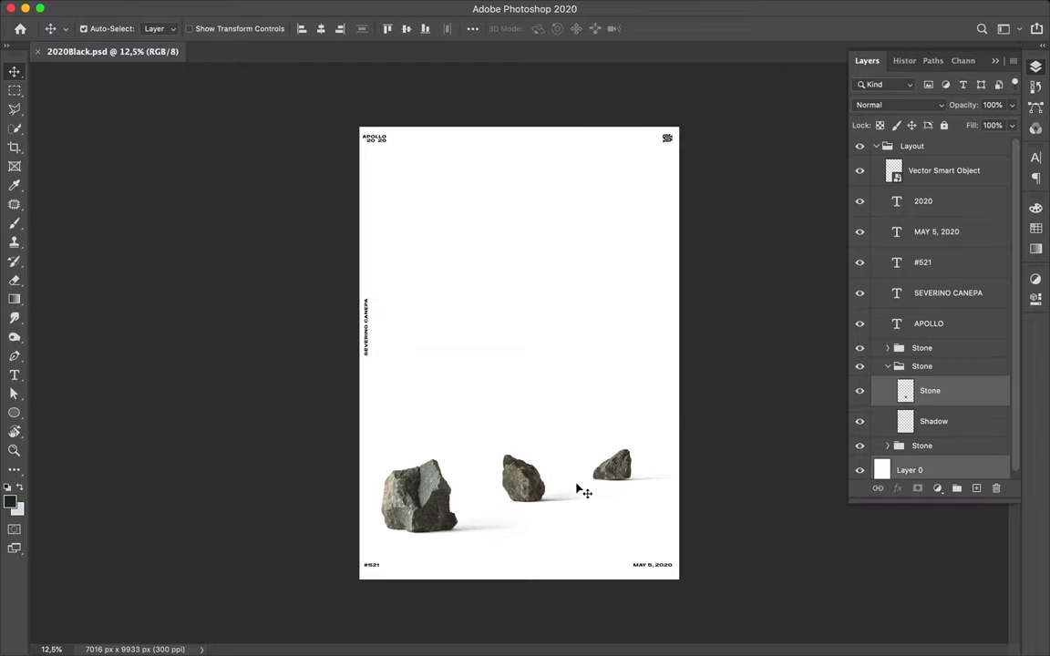
- Nudge the middle rock into place, then shrink the right rock and its shadow
{"action": "left_click", "coordinate": [940, 421], "text": "shift"}
{"action": "left_click_drag", "start_coordinate": [524, 478], "coordinate": [535, 485]}
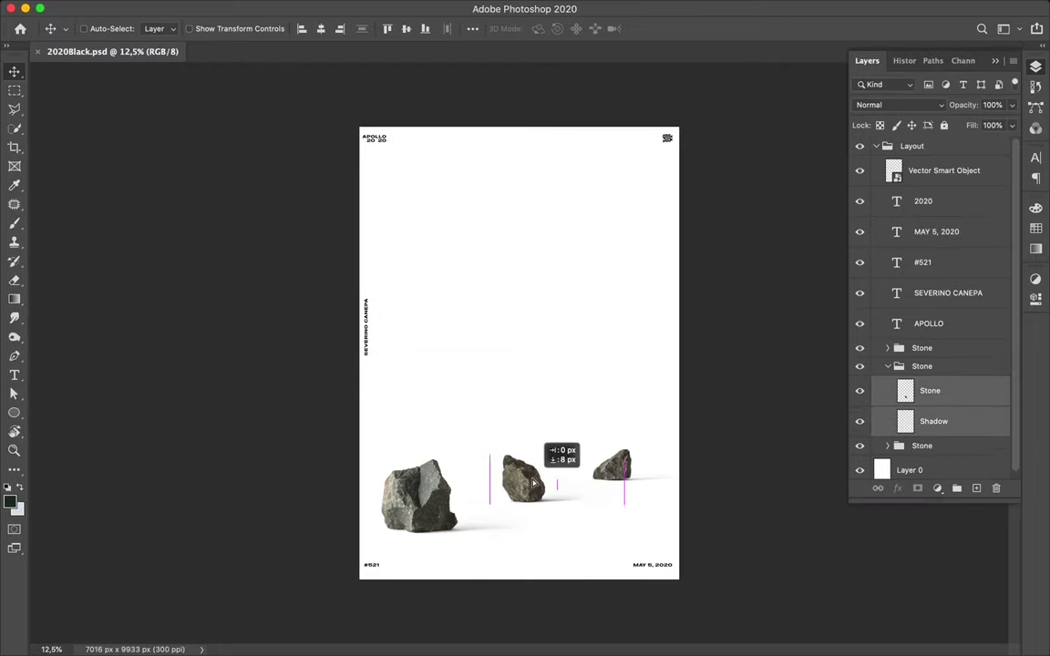
{"action": "left_click", "coordinate": [615, 467]}
{"action": "left_click", "coordinate": [647, 482], "text": "shift"}
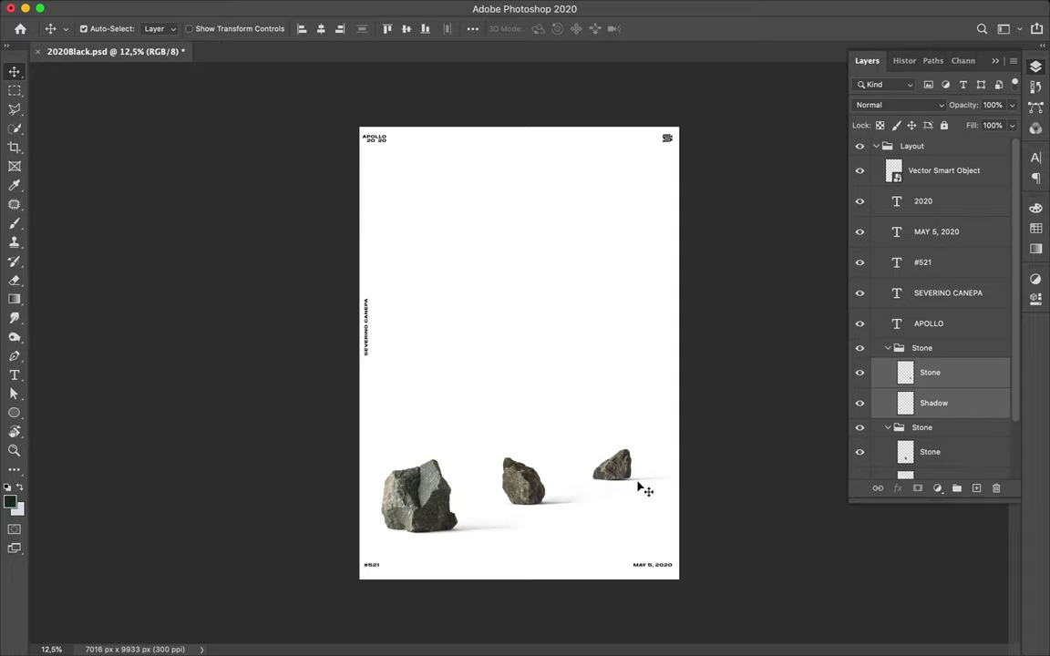
{"action": "key", "text": "super+t"}
{"action": "left_click_drag", "start_coordinate": [684, 450], "coordinate": [668, 452]}
{"action": "key", "text": "Return"}
{"action": "left_click_drag", "start_coordinate": [609, 467], "coordinate": [601, 467]}
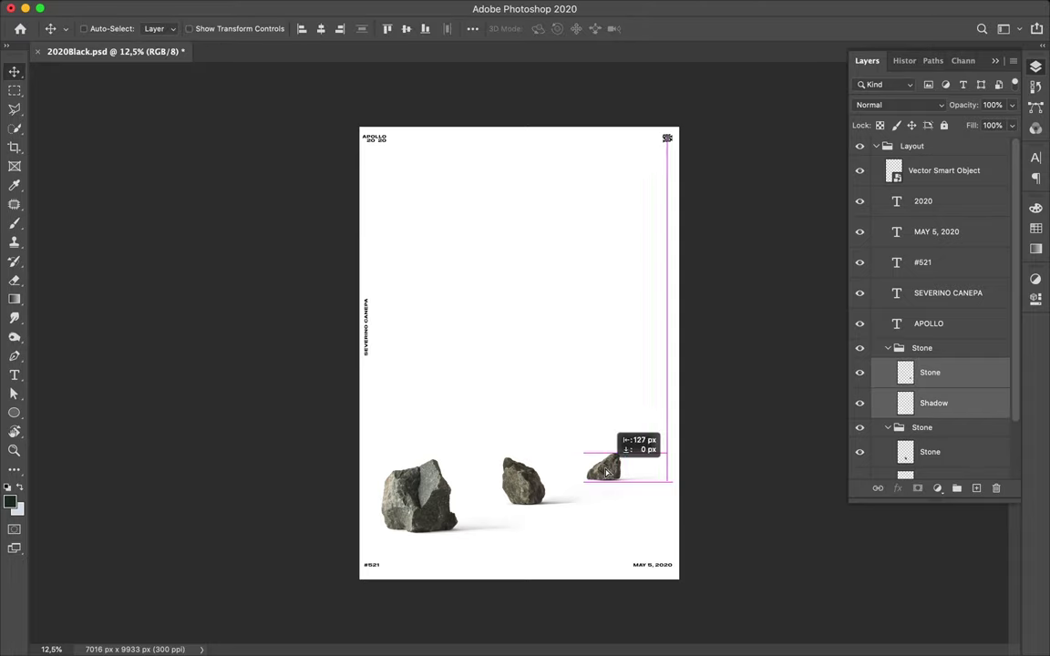
- Shift all three Stone groups about 23 px right and sample a colour from the large rock
{"action": "left_click", "coordinate": [930, 349]}
{"action": "left_click", "coordinate": [887, 348], "text": "super"}
{"action": "left_click", "coordinate": [922, 384], "text": "shift"}
{"action": "left_click_drag", "start_coordinate": [447, 490], "coordinate": [468, 490]}
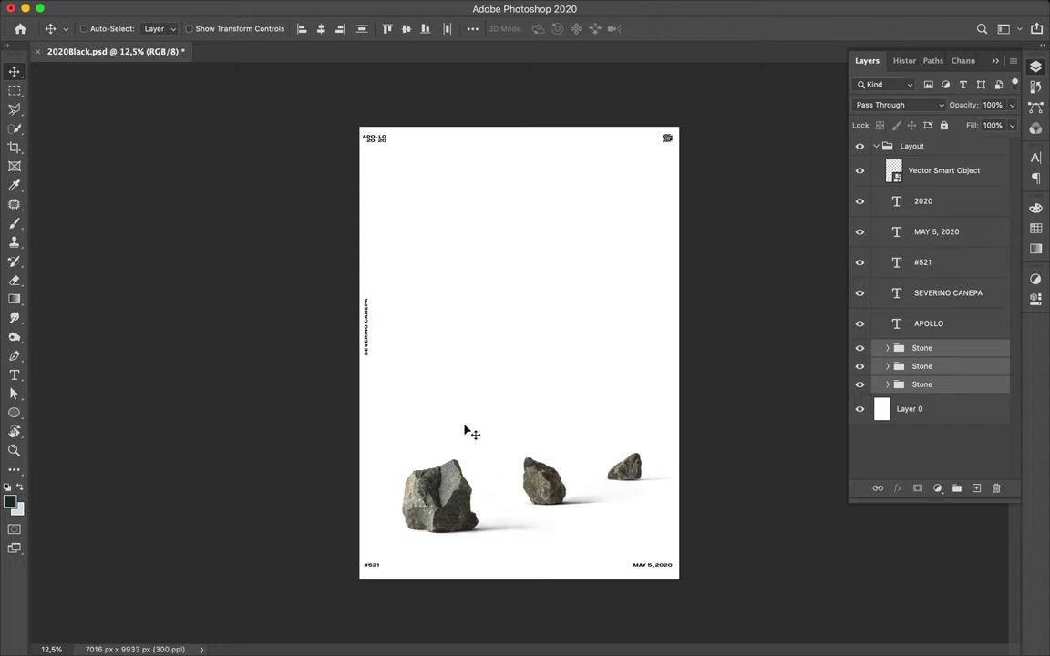
{"action": "key", "text": "i"}
{"action": "left_click_drag", "start_coordinate": [446, 479], "coordinate": [419, 489]}
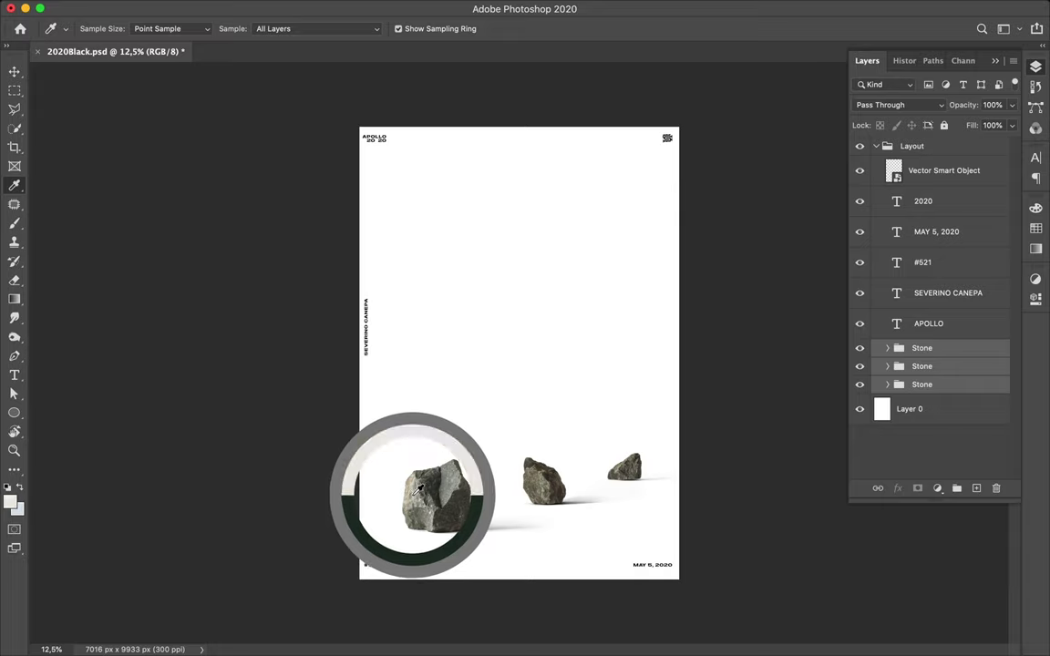
- Draw a rectangle shape covering the whole poster above the background layer
{"action": "left_click_drag", "start_coordinate": [419, 489], "coordinate": [419, 472]}
{"action": "left_click", "coordinate": [909, 408]}
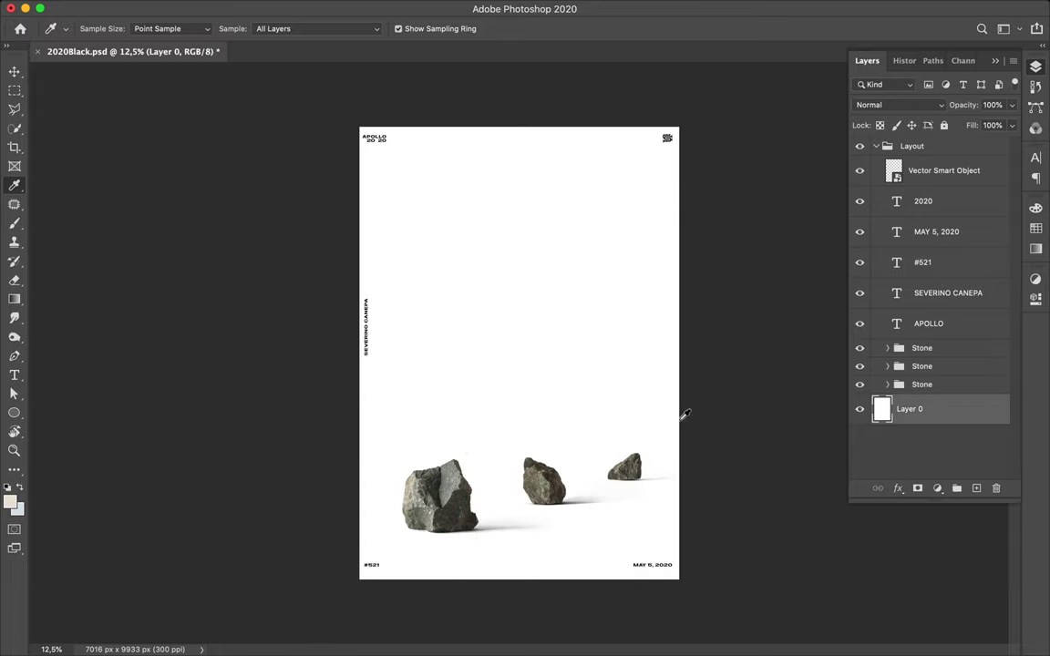
{"action": "key", "text": "u"}
{"action": "left_click_drag", "start_coordinate": [357, 121], "coordinate": [585, 476]}
{"action": "key", "text": "ctrl+z"}
{"action": "right_click", "coordinate": [14, 413]}
{"action": "left_click", "coordinate": [82, 409]}
{"action": "left_click_drag", "start_coordinate": [357, 125], "coordinate": [682, 583]}
- Sample a beige tone from near the large rock and select the rectangle to recolour it
{"action": "key", "text": "i"}
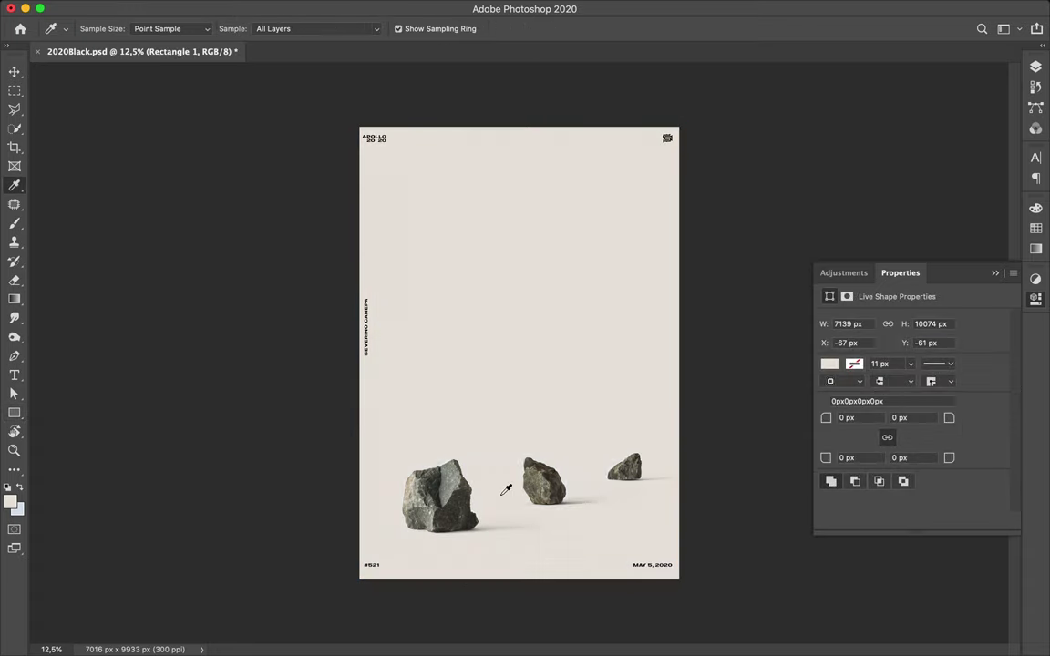
{"action": "left_click_drag", "start_coordinate": [436, 485], "coordinate": [442, 482]}
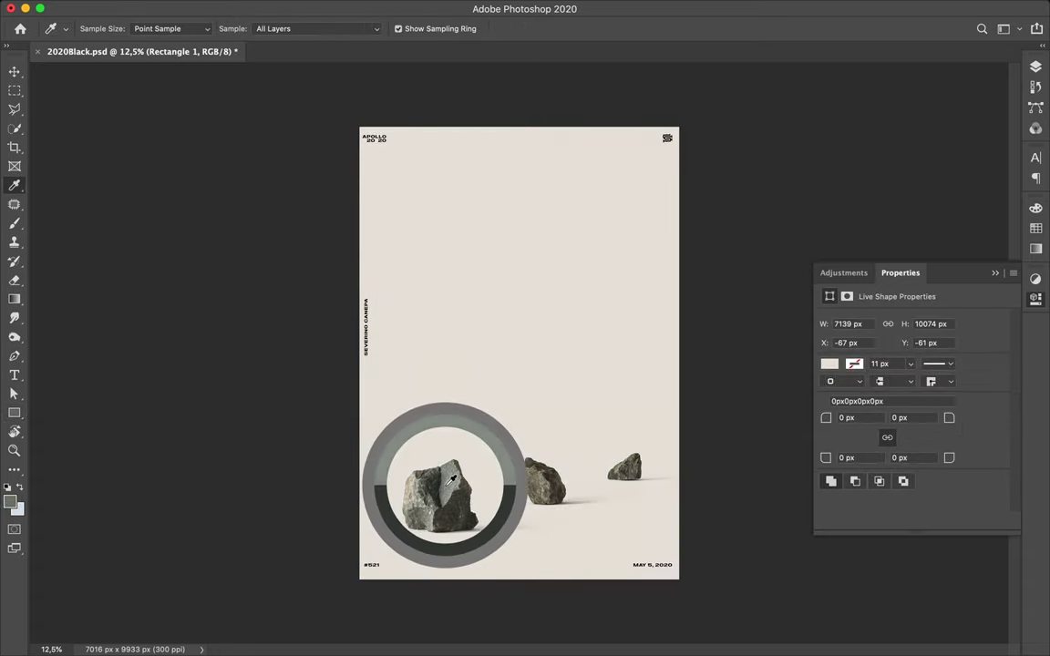
{"action": "left_click_drag", "start_coordinate": [440, 481], "coordinate": [432, 510]}
{"action": "key", "text": "a"}
{"action": "left_click", "coordinate": [1037, 235]}
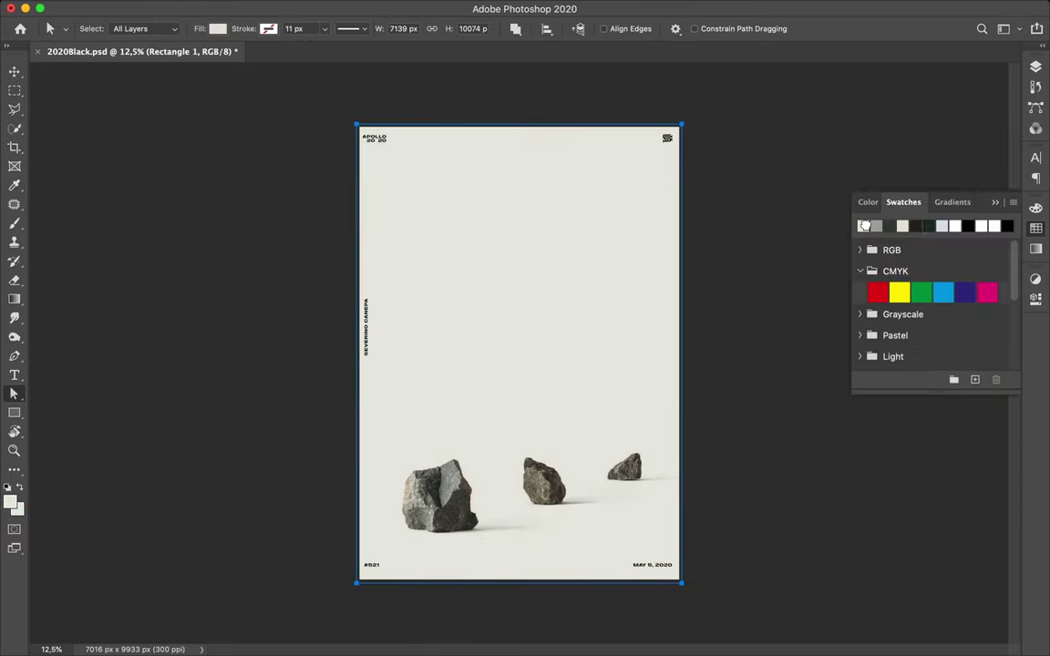
- Change the rectangle's fill to a gradient and set a grey-beige colour stop
{"action": "left_click", "coordinate": [217, 28]}
{"action": "left_click", "coordinate": [183, 56]}
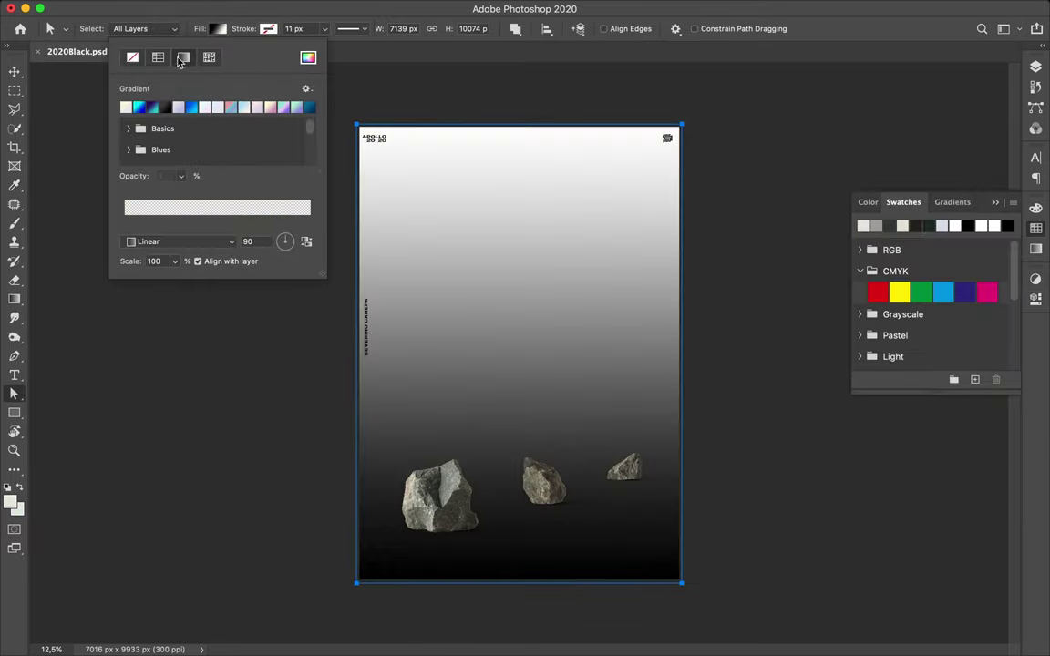
{"action": "left_click", "coordinate": [126, 107]}
{"action": "double_click", "coordinate": [309, 225]}
{"action": "left_click", "coordinate": [126, 226]}
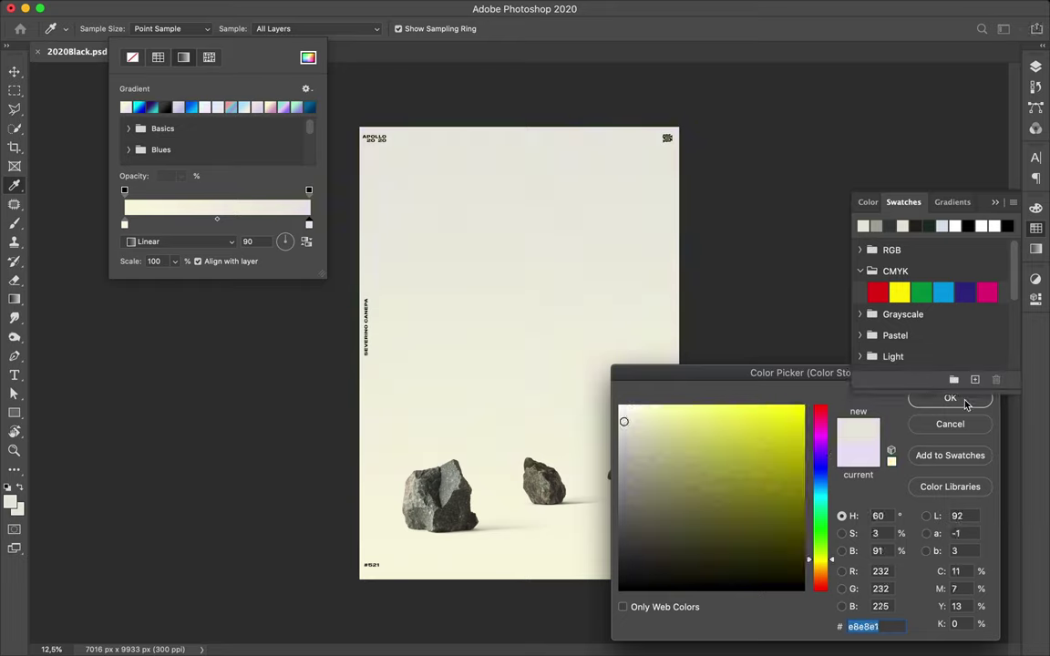
{"action": "left_click", "coordinate": [875, 227]}
- Move the right gradient stop inward, add another stop, and close the fill options
{"action": "left_click", "coordinate": [949, 399]}
{"action": "left_click_drag", "start_coordinate": [309, 224], "coordinate": [175, 224]}
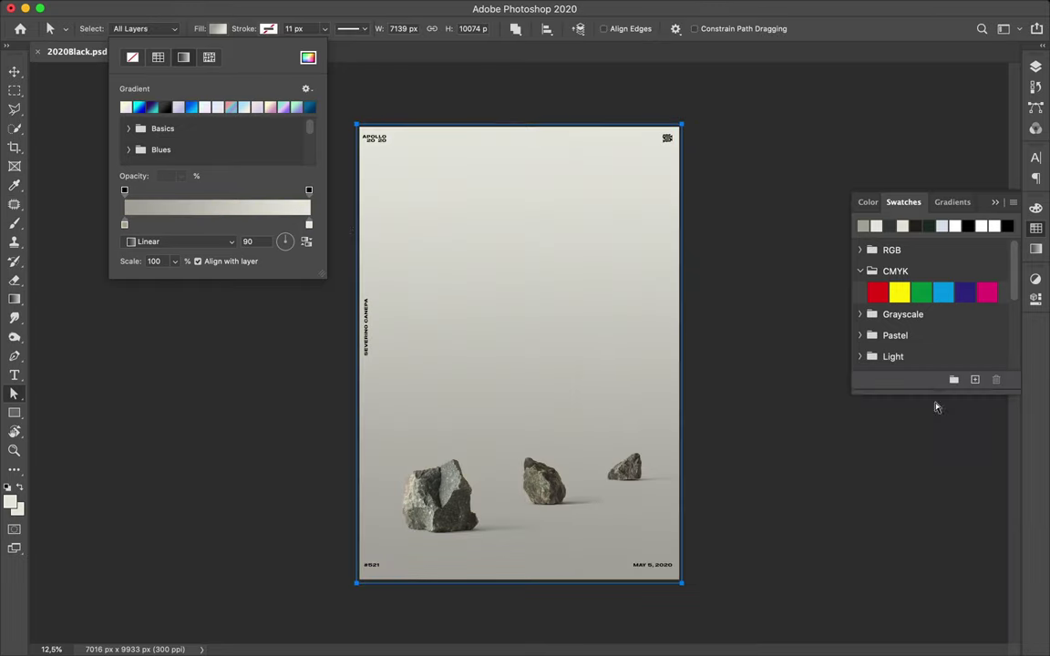
{"action": "left_click", "coordinate": [126, 224]}
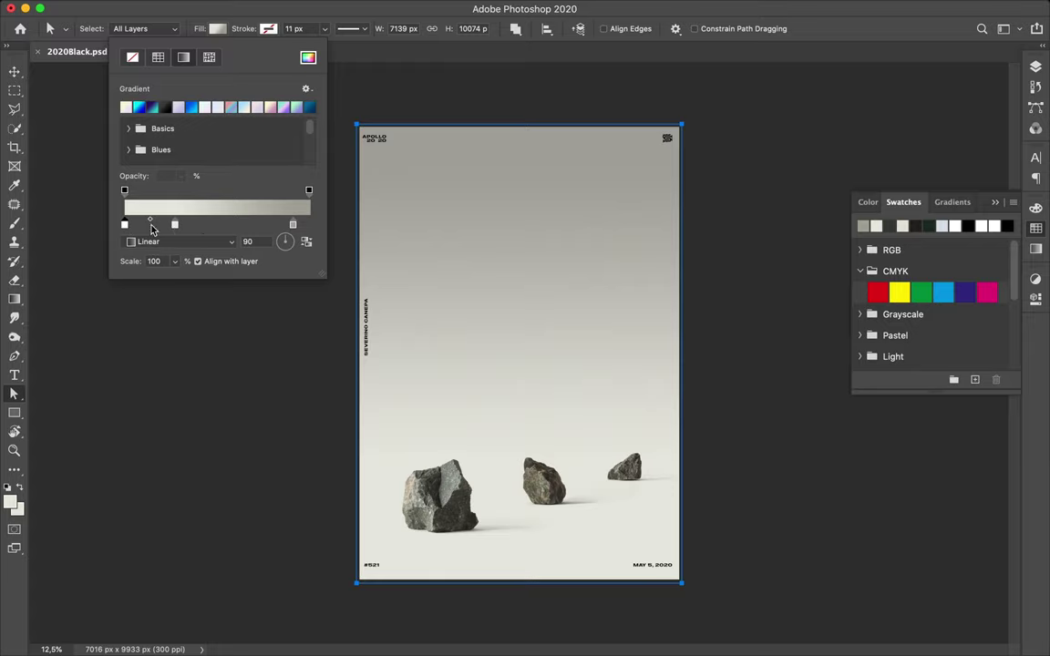
{"action": "left_click", "coordinate": [875, 225]}
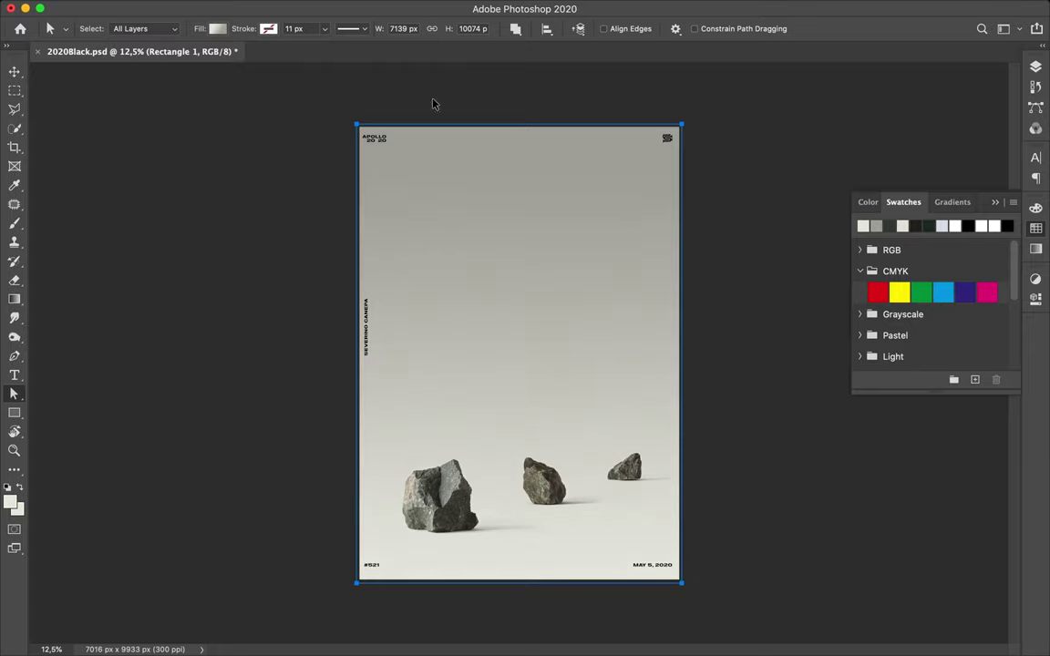
{"action": "left_click", "coordinate": [574, 417]}
- Break the APOLLO 2020 heading onto two lines with Auto leading
{"action": "key", "text": "v"}
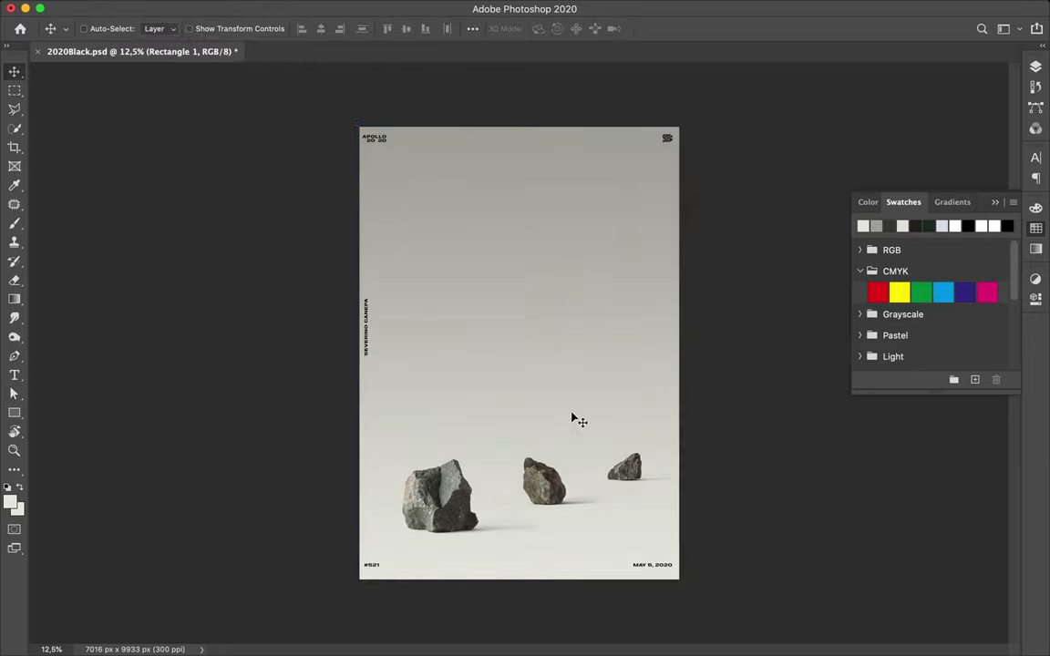
{"action": "key", "text": "ctrl+0"}
{"action": "left_click", "coordinate": [388, 479], "text": "ctrl"}
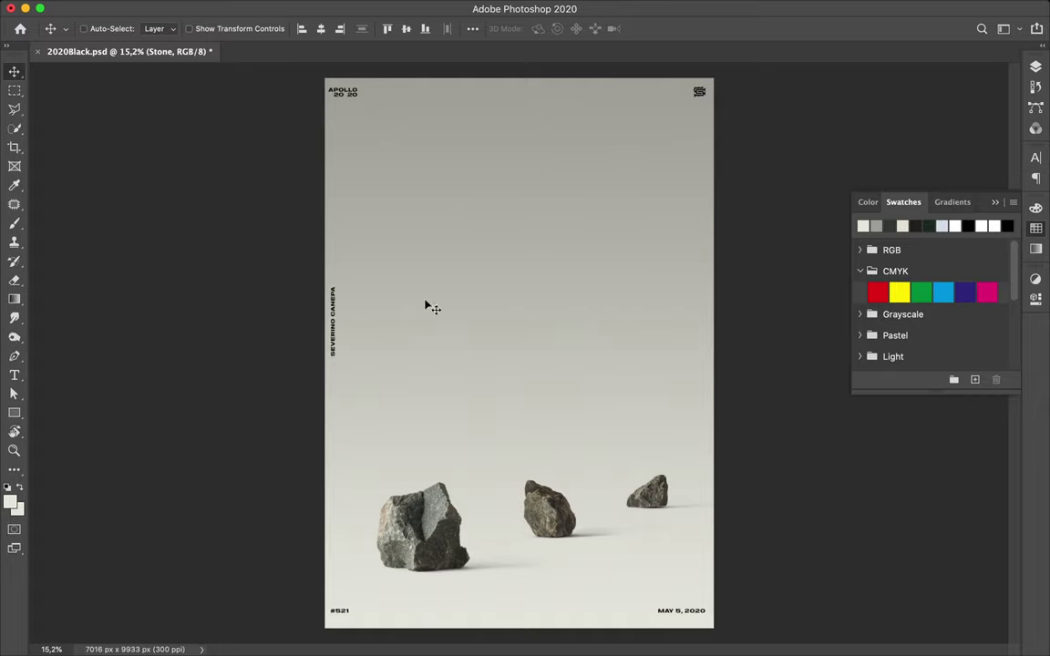
{"action": "key", "text": "t"}
{"action": "left_click", "coordinate": [346, 89]}
{"action": "key", "text": "Return"}
{"action": "key", "text": "Escape"}
{"action": "left_click", "coordinate": [1035, 158]}
{"action": "left_click", "coordinate": [994, 195]}
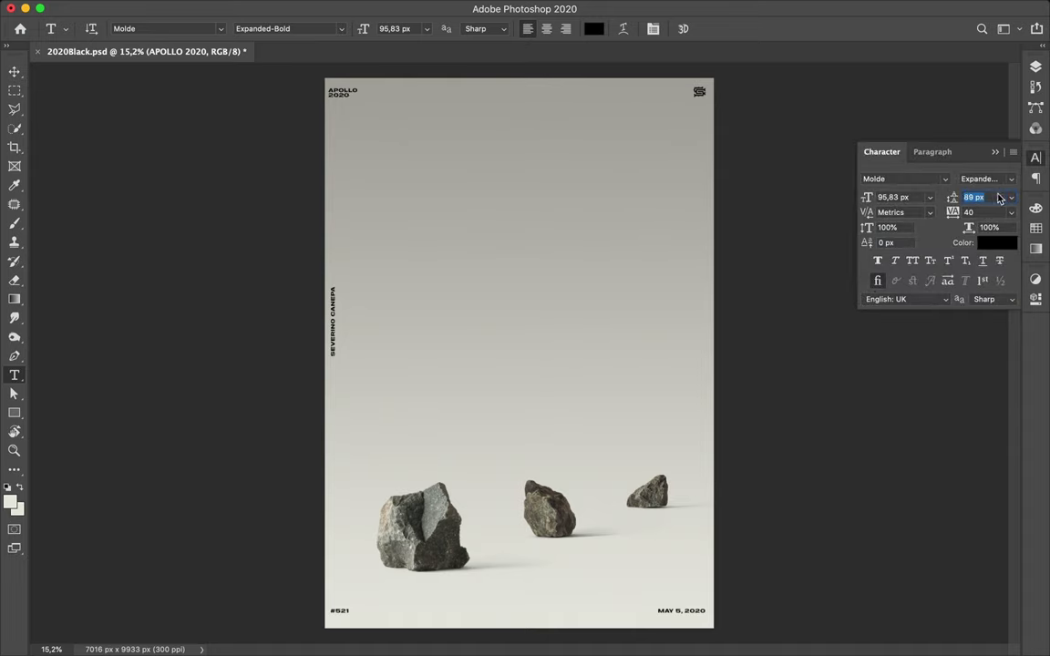
- Recolour the heading text layers with a dark tone sampled from the big rock
{"action": "key", "text": "v"}
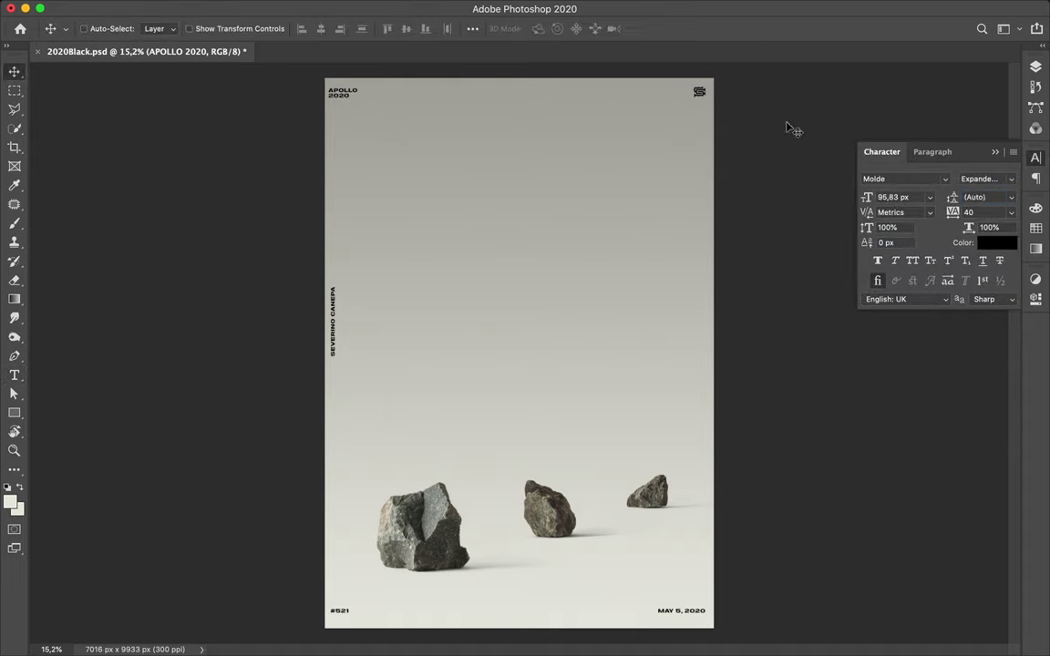
{"action": "left_click", "coordinate": [1036, 67]}
{"action": "left_click", "coordinate": [947, 176], "text": "shift"}
{"action": "left_click", "coordinate": [1035, 227]}
{"action": "left_click", "coordinate": [888, 225]}
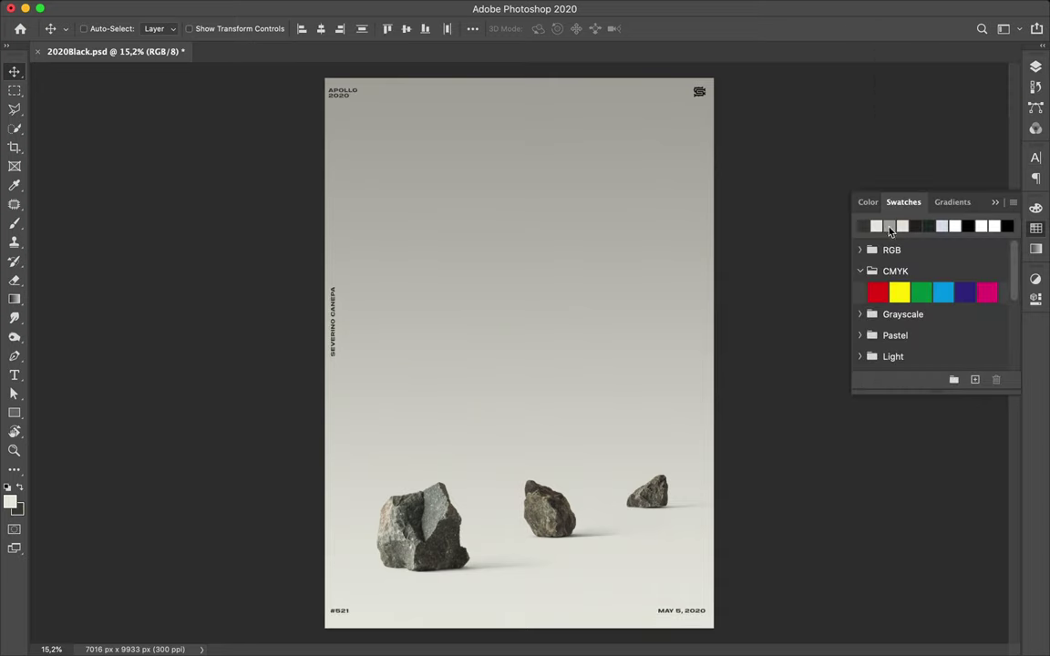
{"action": "key", "text": "i"}
{"action": "left_click", "coordinate": [374, 476]}
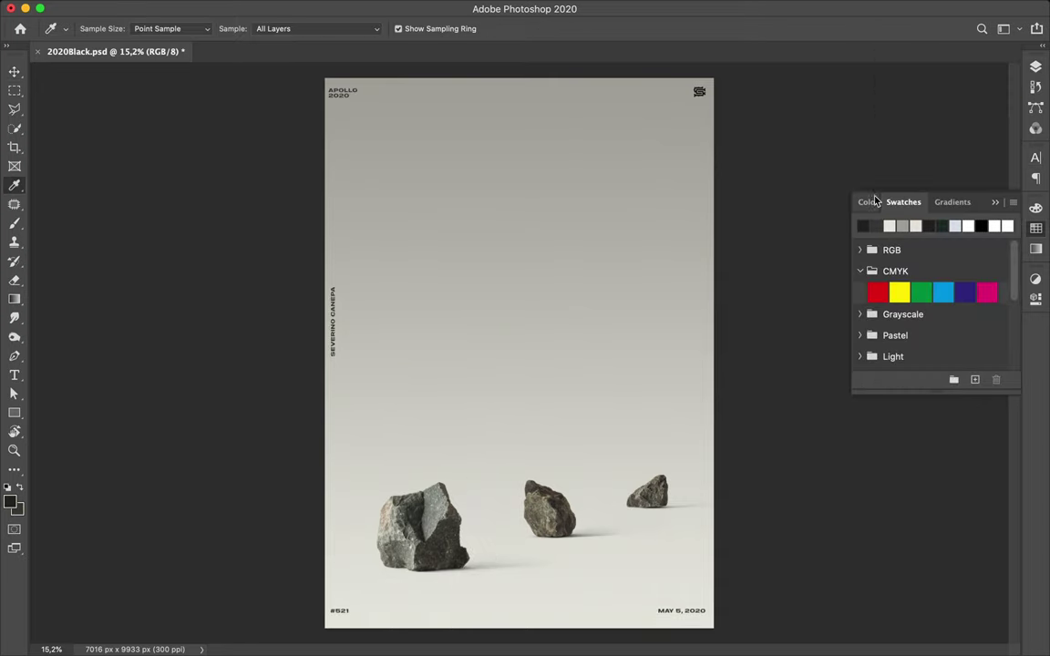
- Add a new empty layer above the top-right logo layer
{"action": "left_click", "coordinate": [1035, 66]}
{"action": "left_click", "coordinate": [1036, 158]}
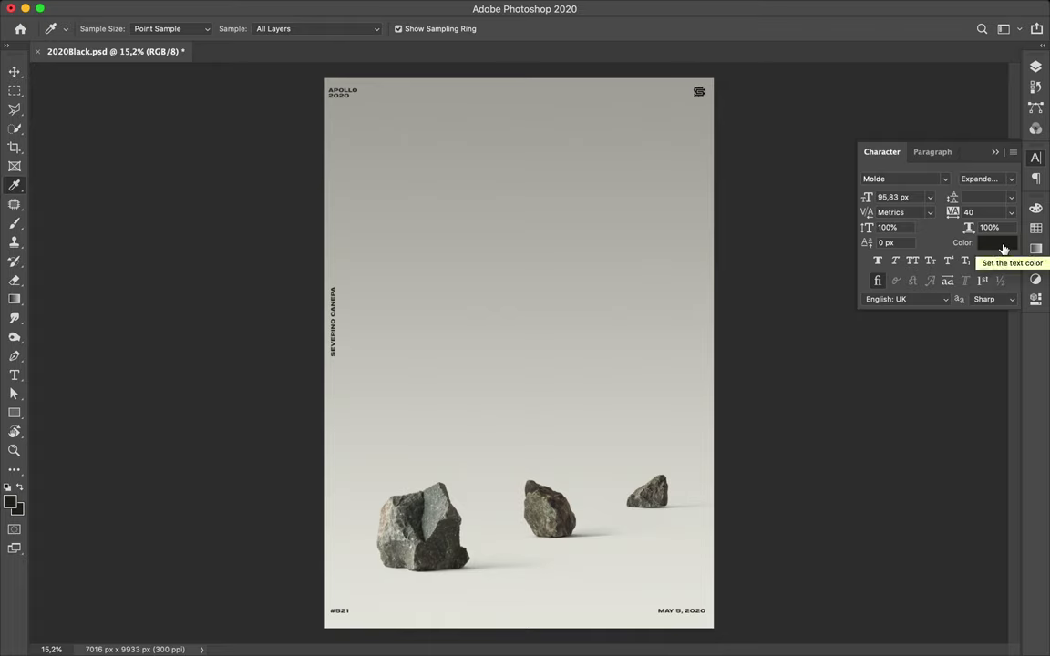
{"action": "left_click", "coordinate": [1036, 66]}
{"action": "left_click", "coordinate": [957, 171]}
{"action": "key", "text": "ctrl+shift+alt+n"}
{"action": "key", "text": "b"}
{"action": "right_click", "coordinate": [640, 281]}
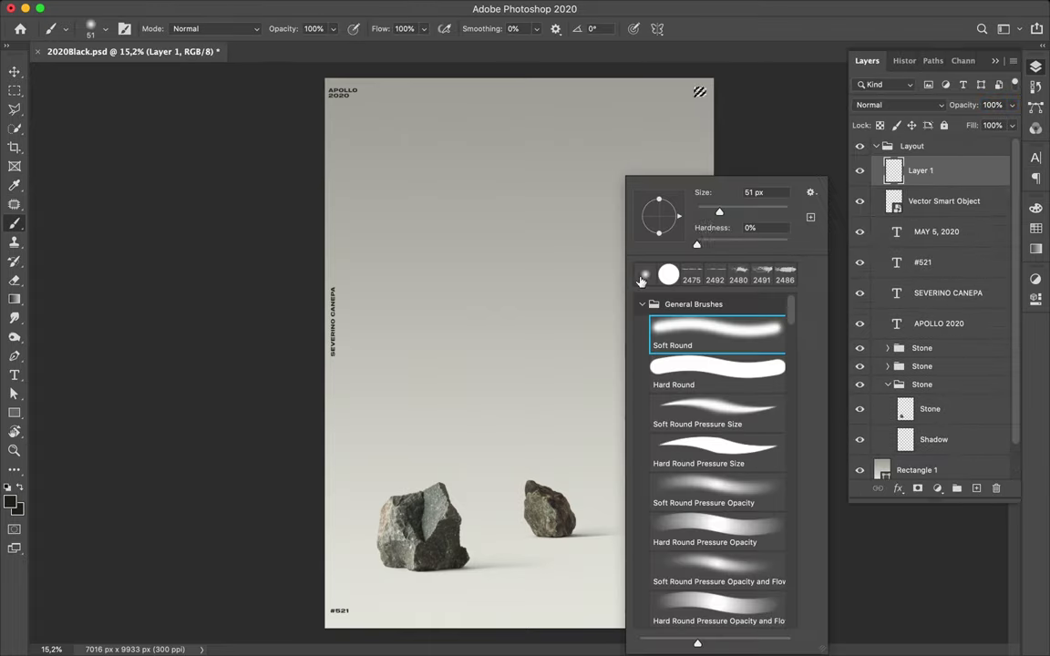
- Set the brush size to 476 and delete the top-right logo
{"action": "left_click_drag", "start_coordinate": [770, 214], "coordinate": [778, 214]}
{"action": "key", "text": "Return"}
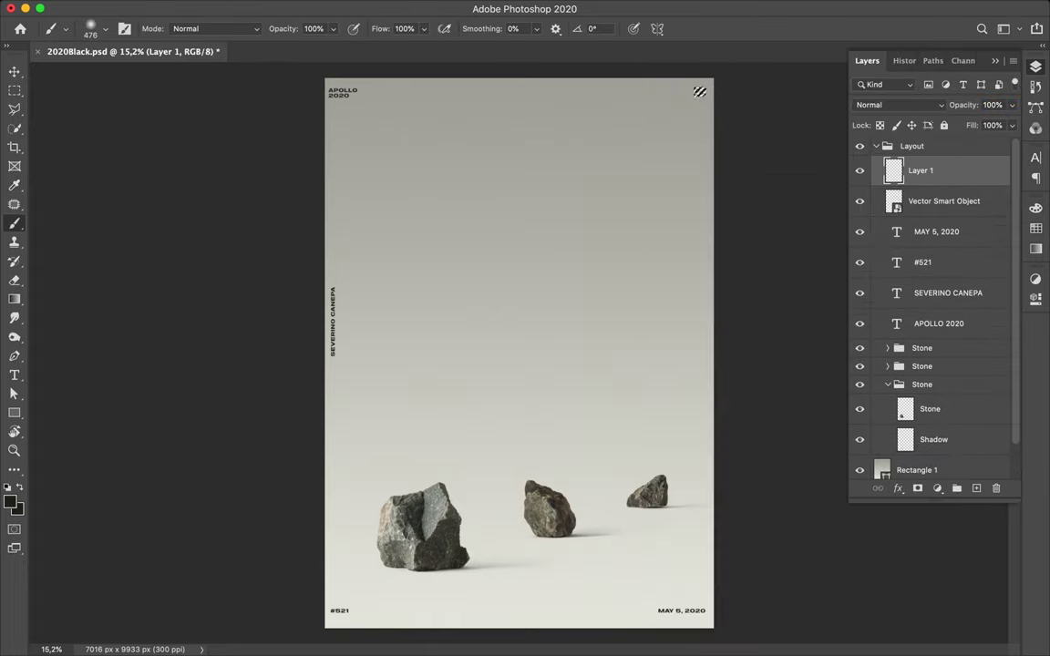
{"action": "left_click", "coordinate": [985, 201]}
{"action": "key", "text": "m"}
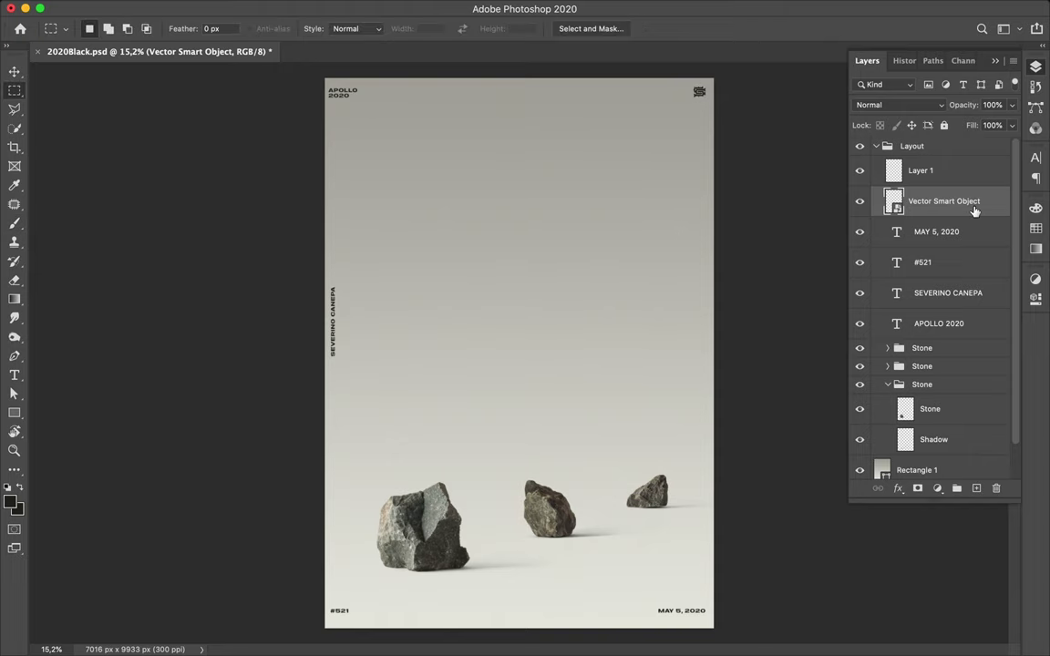
{"action": "key", "text": "Delete"}
{"action": "key", "text": "v"}
- Type THREE, rotate it to run vertically, and enlarge it lower on the poster
{"action": "key", "text": "t"}
{"action": "left_click", "coordinate": [440, 255]}
{"action": "type", "text": "THREE"}
{"action": "key", "text": "ctrl+Return"}
{"action": "key", "text": "ctrl+t"}
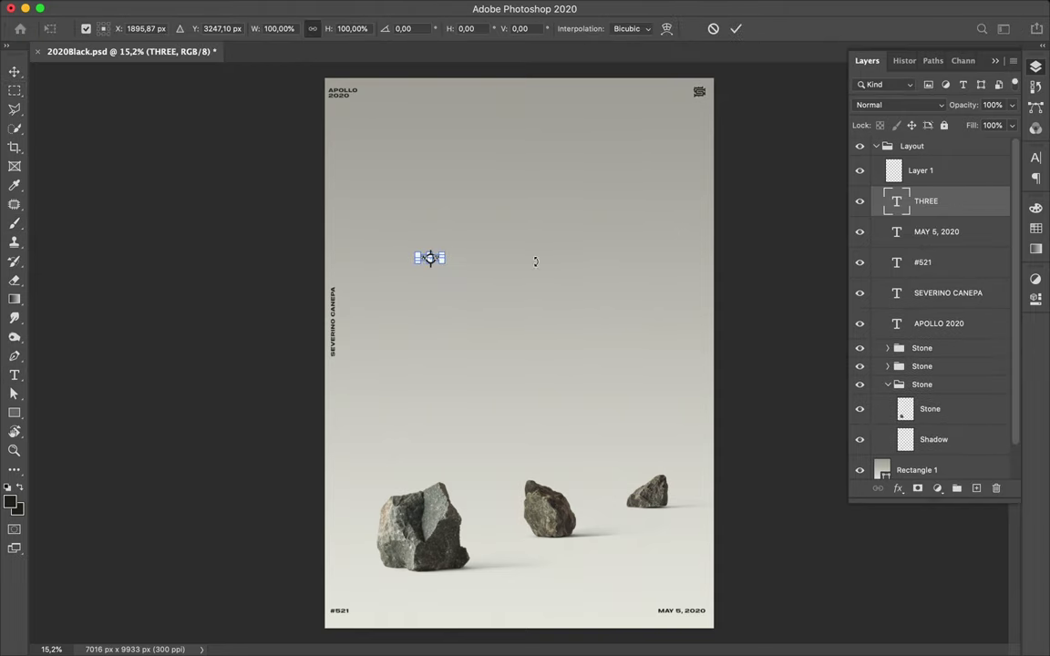
{"action": "mouse_move", "coordinate": [386, 211]}
{"action": "left_mouse_down"}
{"action": "mouse_move", "coordinate": [419, 220]}
{"action": "mouse_move", "coordinate": [368, 206]}
{"action": "mouse_move", "coordinate": [379, 201]}
{"action": "left_mouse_up"}
{"action": "key", "text": "Return"}
{"action": "key", "text": "v"}
{"action": "mouse_move", "coordinate": [433, 248]}
{"action": "left_mouse_down"}
{"action": "mouse_move", "coordinate": [426, 358]}
{"action": "mouse_move", "coordinate": [404, 263]}
{"action": "left_mouse_up"}
{"action": "key", "text": "ctrl+t"}
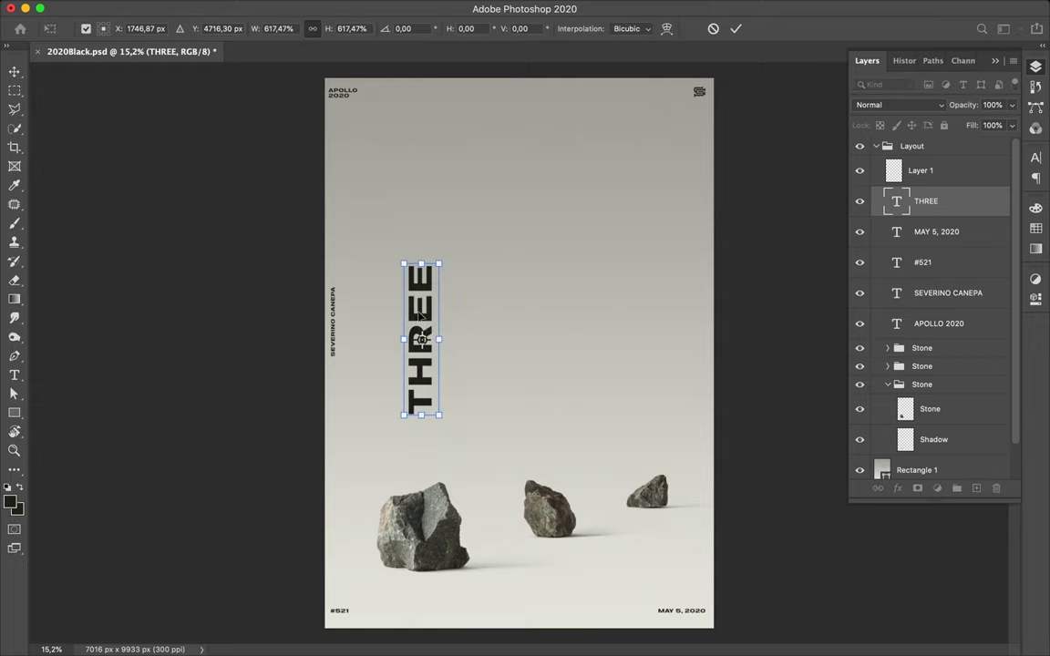
{"action": "left_click_drag", "start_coordinate": [422, 315], "coordinate": [416, 346]}
{"action": "key", "text": "Return"}
- Copy THREE about 2501 px to the right and retype it as LITLE
{"action": "mouse_move", "coordinate": [409, 390]}
{"action": "left_mouse_down"}
{"action": "mouse_move", "coordinate": [548, 390]}
{"action": "mouse_move", "coordinate": [537, 386]}
{"action": "left_mouse_up"}
{"action": "double_click", "coordinate": [538, 365]}
{"action": "type", "text": "LITTLE"}
{"action": "key", "text": "ctrl+Return"}
{"action": "double_click", "coordinate": [553, 368]}
{"action": "key", "text": "BackSpace"}
{"action": "key", "text": "ctrl+Return"}
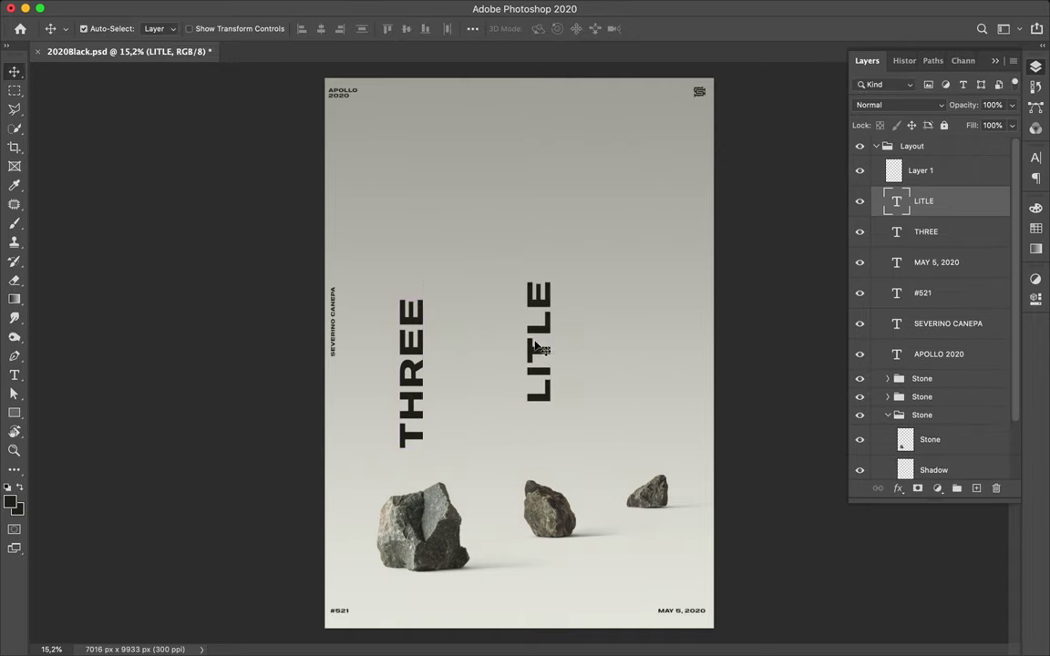
- Align LITLE with THREE, duplicate it as ROCK further right, and shrink ROCK about 30%
{"action": "key", "text": "ctrl+t"}
{"action": "mouse_move", "coordinate": [537, 349]}
{"action": "left_mouse_down"}
{"action": "mouse_move", "coordinate": [538, 369]}
{"action": "mouse_move", "coordinate": [653, 340]}
{"action": "left_mouse_up"}
{"action": "key", "text": "Return"}
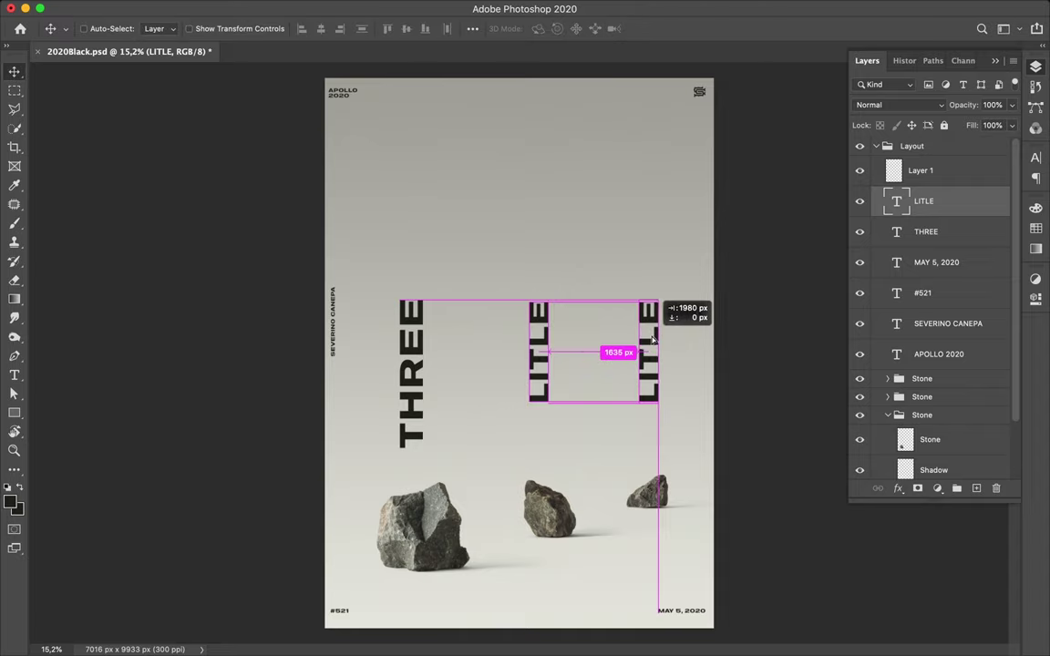
{"action": "double_click", "coordinate": [649, 351]}
{"action": "type", "text": "ROCK"}
{"action": "key", "text": "ctrl+Return"}
{"action": "key", "text": "ctrl+t"}
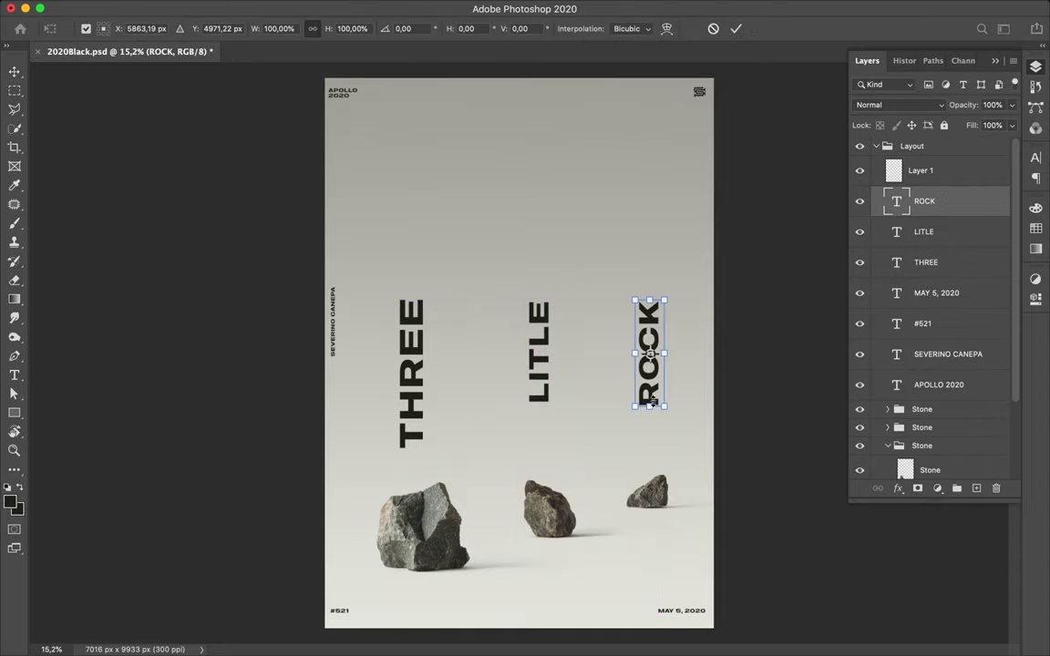
{"action": "left_click_drag", "start_coordinate": [653, 401], "coordinate": [650, 375]}
{"action": "key", "text": "Return"}
{"action": "left_click", "coordinate": [923, 232]}
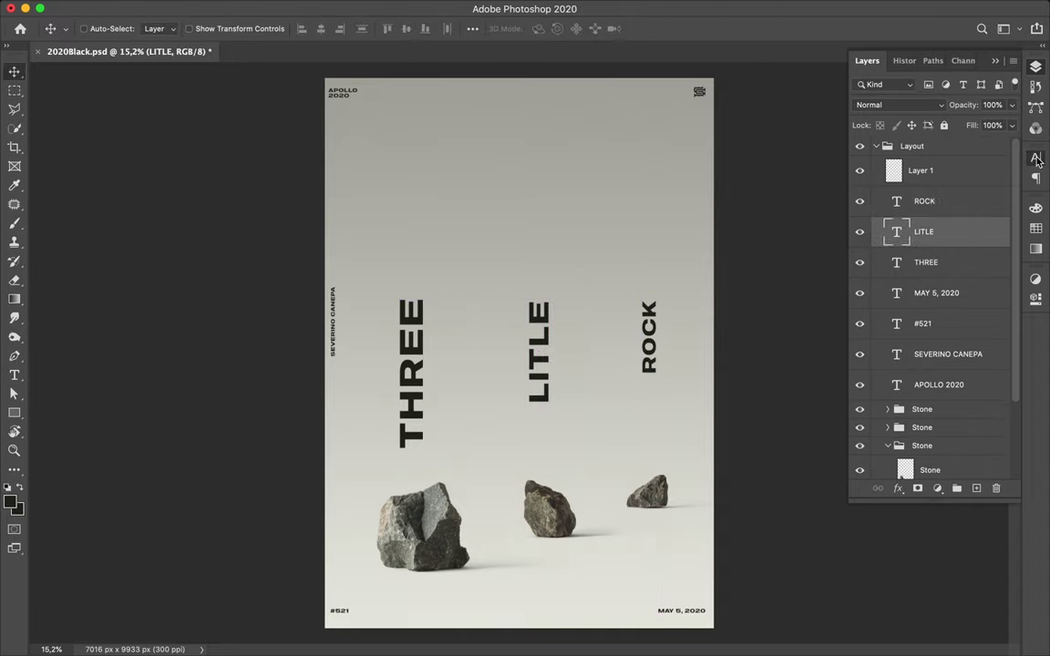
{"action": "left_click", "coordinate": [1037, 160]}
- Select the ROCK, LITLE and THREE text layers together
{"action": "left_click", "coordinate": [1036, 66]}
{"action": "left_click", "coordinate": [939, 200]}
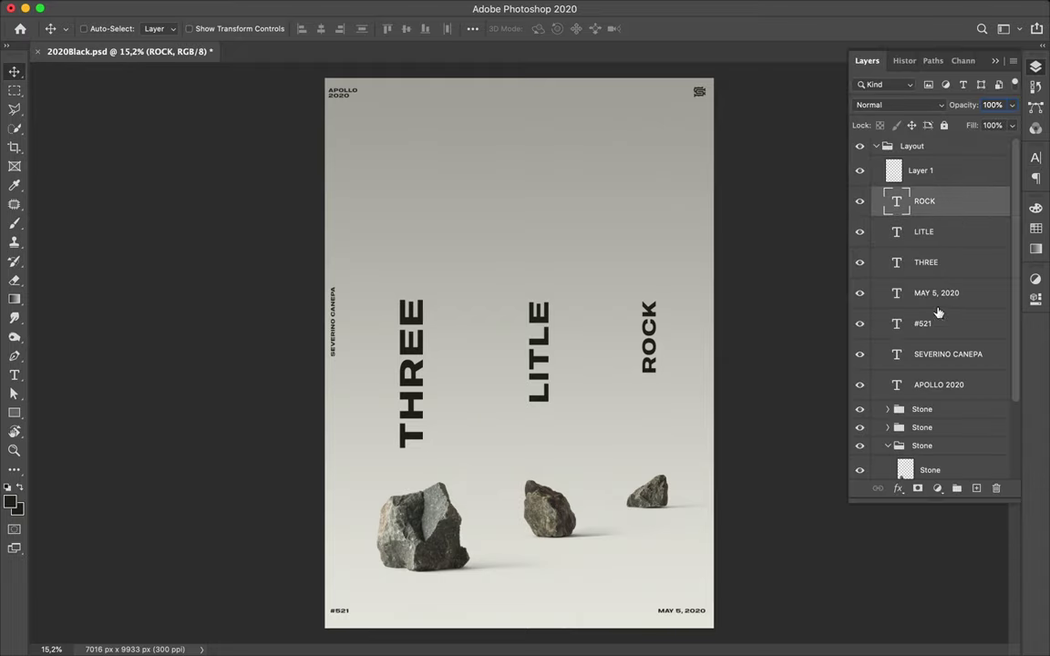
{"action": "left_click", "coordinate": [933, 263]}
{"action": "left_click", "coordinate": [924, 202], "text": "shift"}
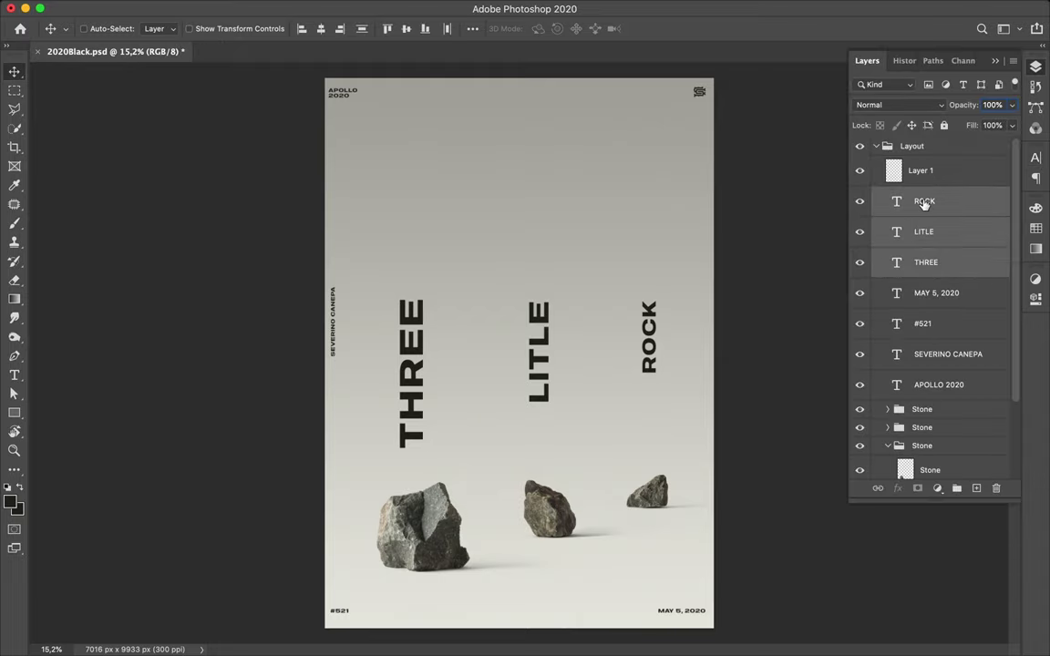
{"action": "left_click", "coordinate": [1036, 158]}
- Apply the Blacker Text font family to the three words
{"action": "left_click", "coordinate": [946, 179]}
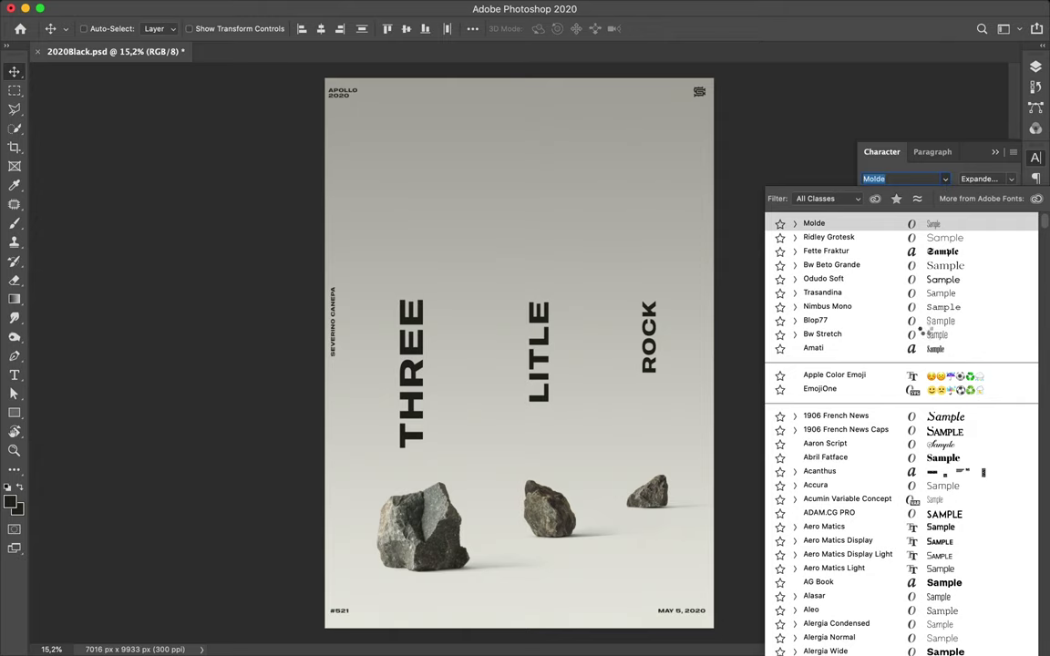
{"action": "scroll", "coordinate": [894, 365], "scroll_direction": "up", "scroll_amount": 15}
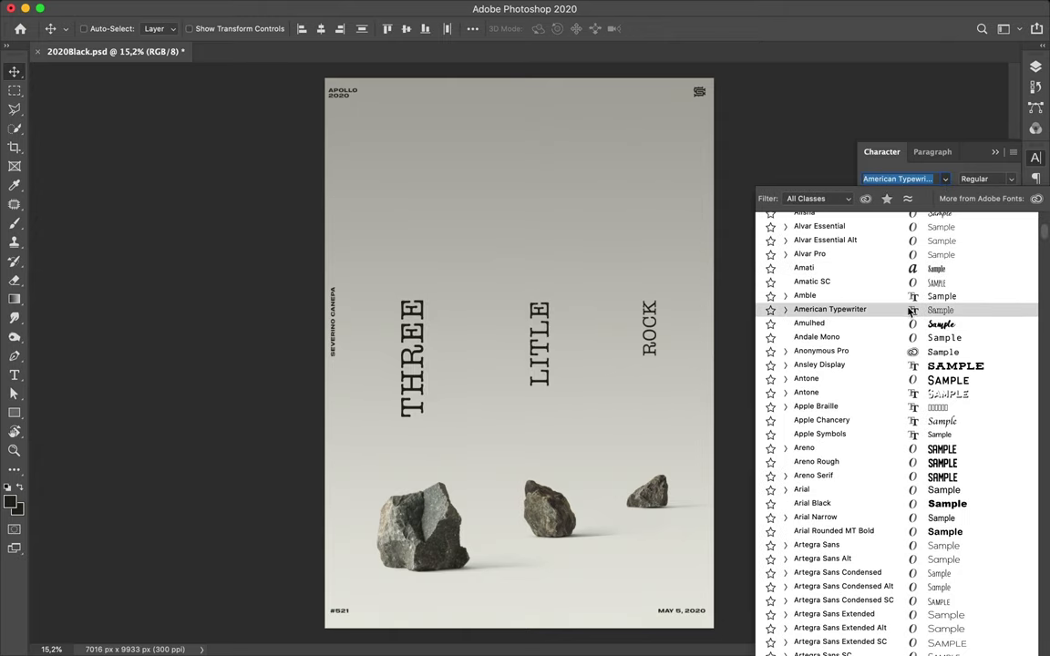
{"action": "scroll", "coordinate": [847, 411], "scroll_direction": "down", "scroll_amount": 3}
{"action": "scroll", "coordinate": [874, 456], "scroll_direction": "down", "scroll_amount": 3}
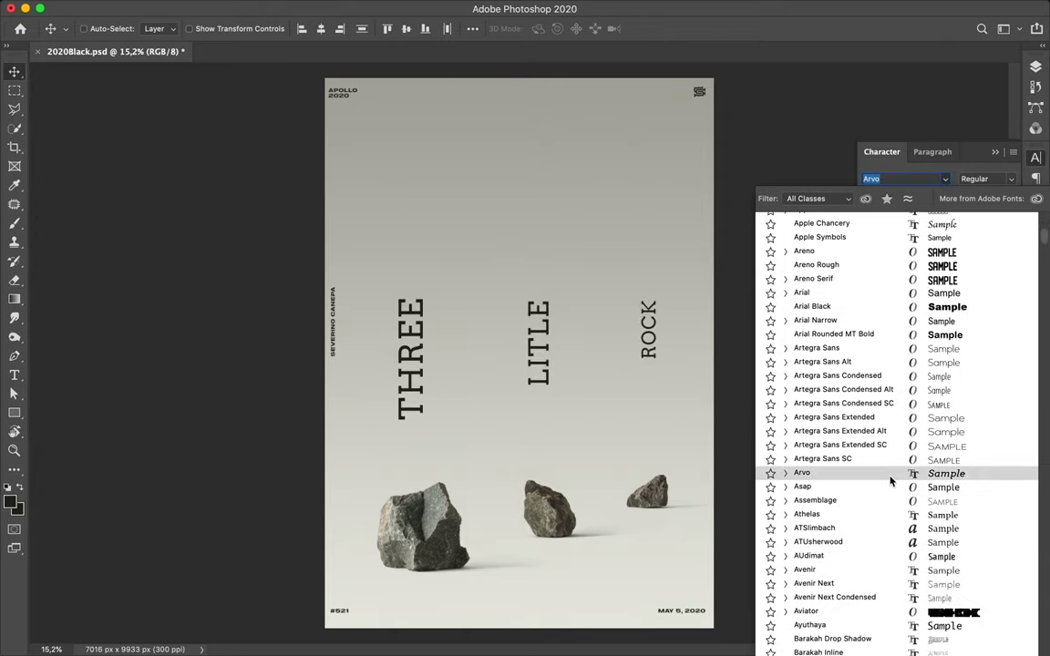
{"action": "scroll", "coordinate": [884, 483], "scroll_direction": "down", "scroll_amount": 1}
{"action": "left_click", "coordinate": [786, 490]}
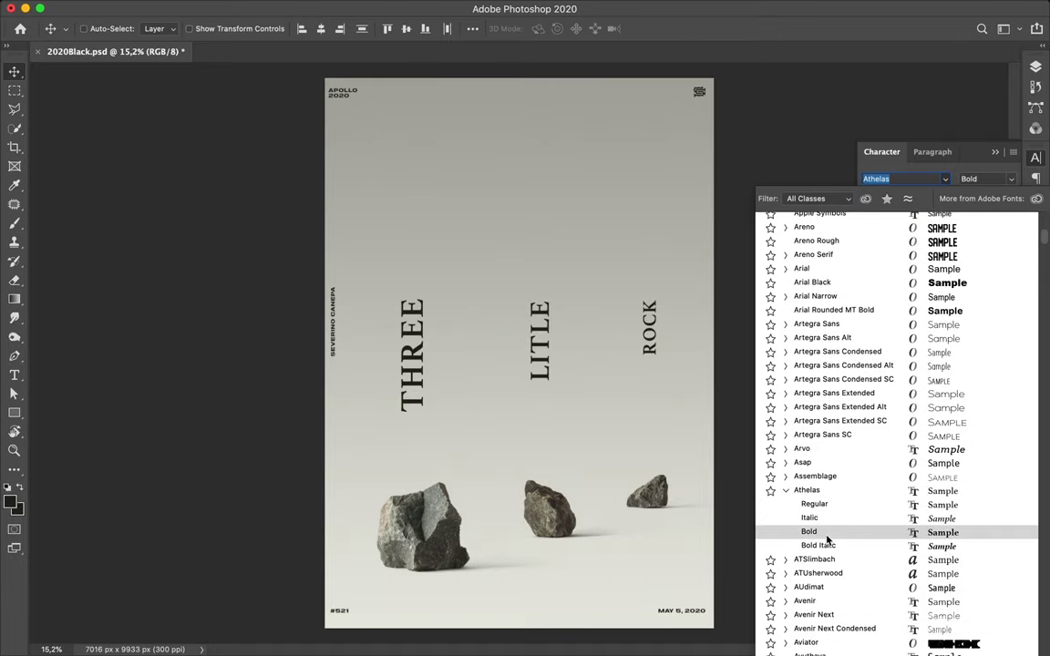
{"action": "scroll", "coordinate": [838, 536], "scroll_direction": "down", "scroll_amount": 3}
{"action": "scroll", "coordinate": [820, 536], "scroll_direction": "down", "scroll_amount": 3}
{"action": "scroll", "coordinate": [843, 536], "scroll_direction": "down", "scroll_amount": 5}
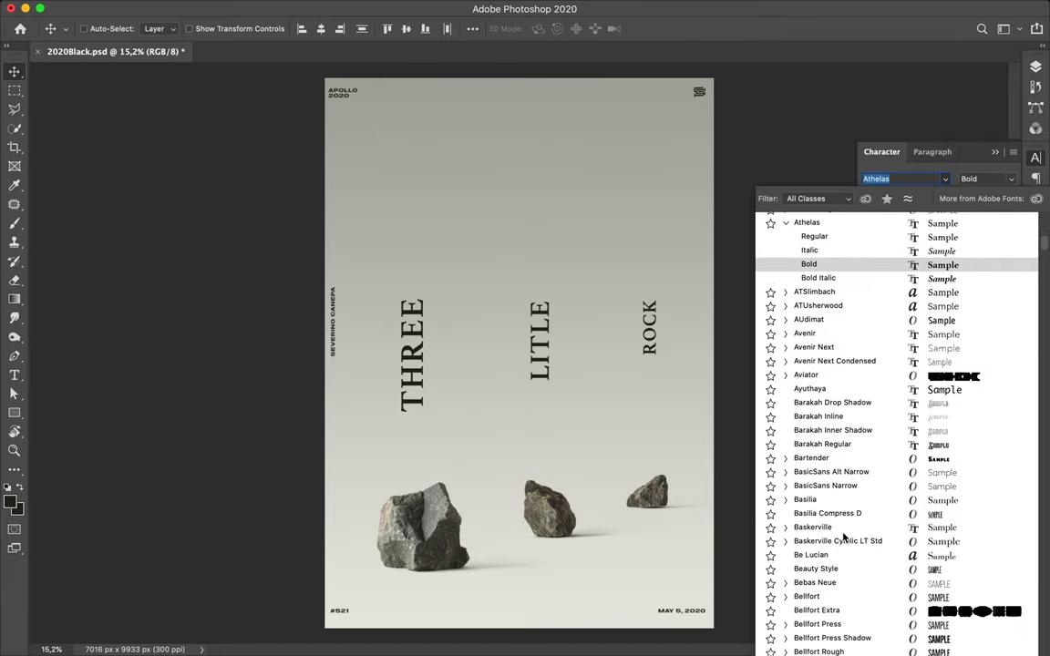
{"action": "left_click", "coordinate": [785, 500]}
{"action": "scroll", "coordinate": [825, 569], "scroll_direction": "down", "scroll_amount": 8}
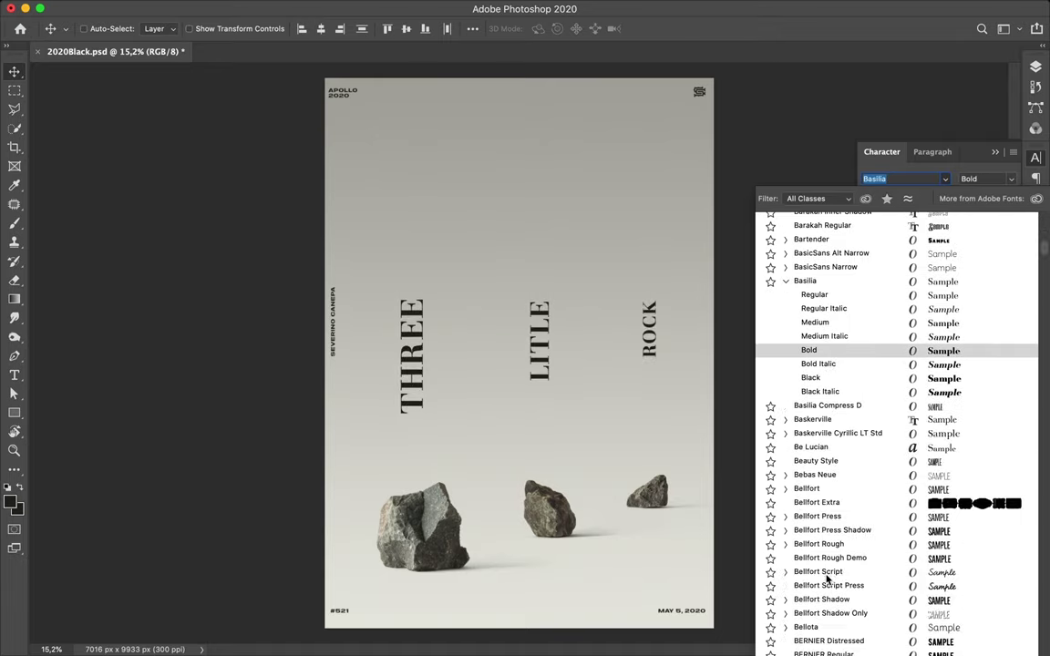
{"action": "left_click", "coordinate": [785, 420]}
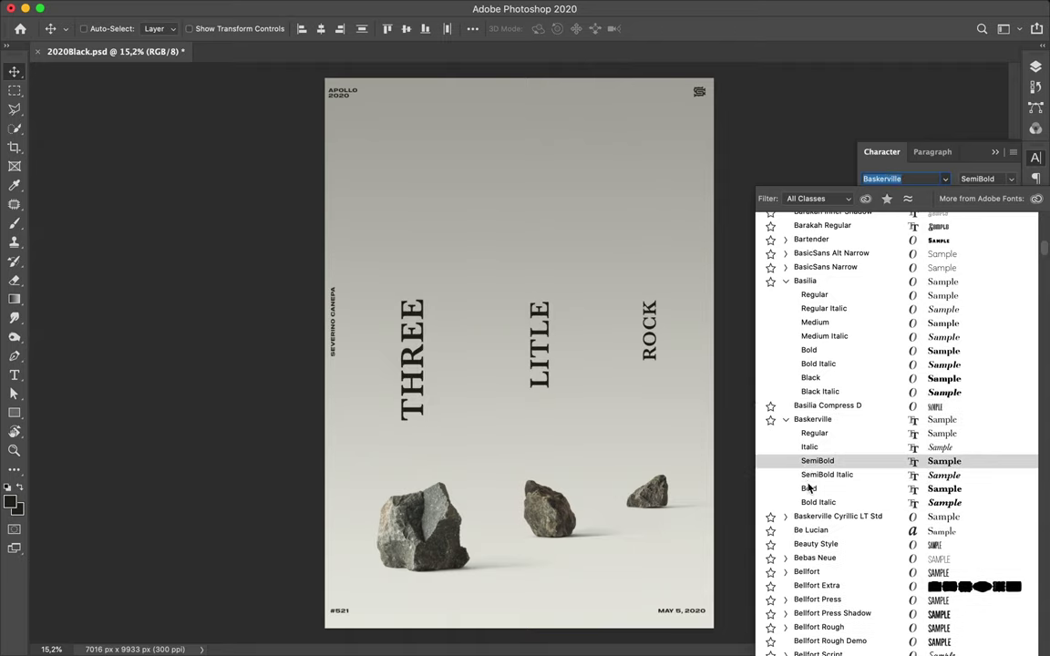
{"action": "left_click", "coordinate": [786, 419]}
{"action": "scroll", "coordinate": [816, 480], "scroll_direction": "down", "scroll_amount": 2}
{"action": "scroll", "coordinate": [820, 483], "scroll_direction": "down", "scroll_amount": 4}
{"action": "scroll", "coordinate": [825, 483], "scroll_direction": "down", "scroll_amount": 3}
{"action": "scroll", "coordinate": [838, 484], "scroll_direction": "down", "scroll_amount": 1}
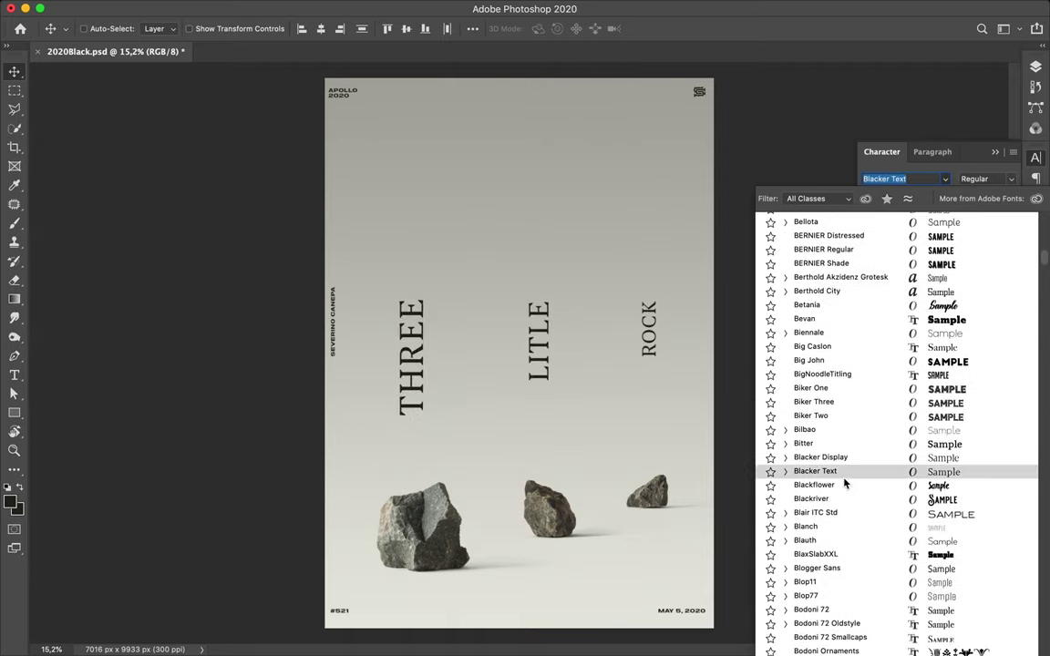
{"action": "left_click", "coordinate": [785, 471]}
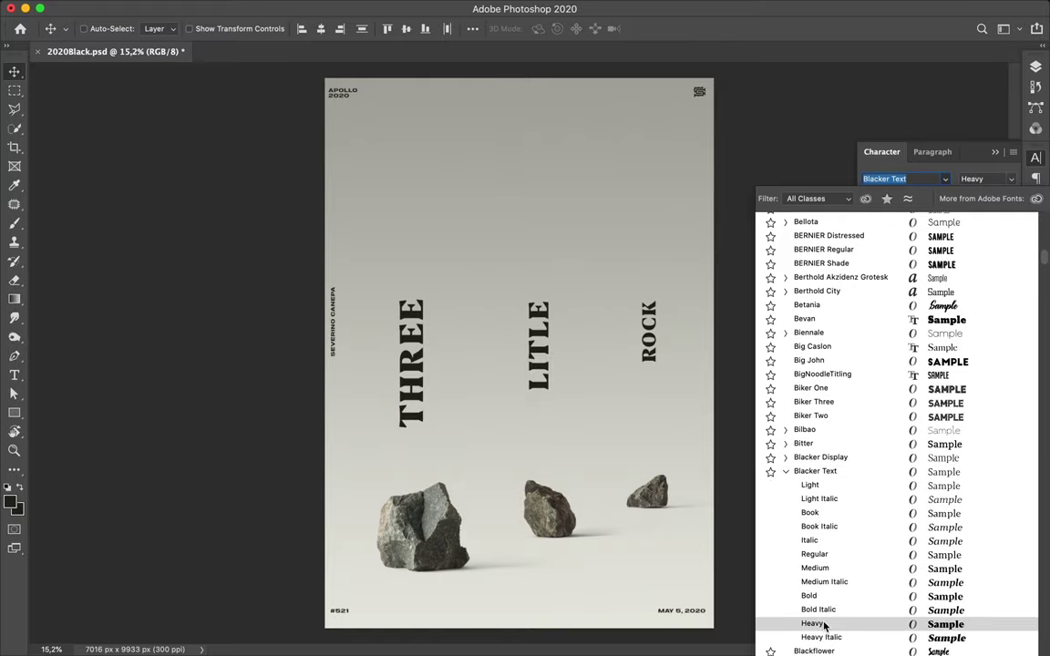
{"action": "left_click", "coordinate": [816, 568]}
{"action": "left_click", "coordinate": [978, 178]}
- Tighten the words' letter spacing to 0 and reselect all three words
{"action": "key", "text": "alt+bracketright"}
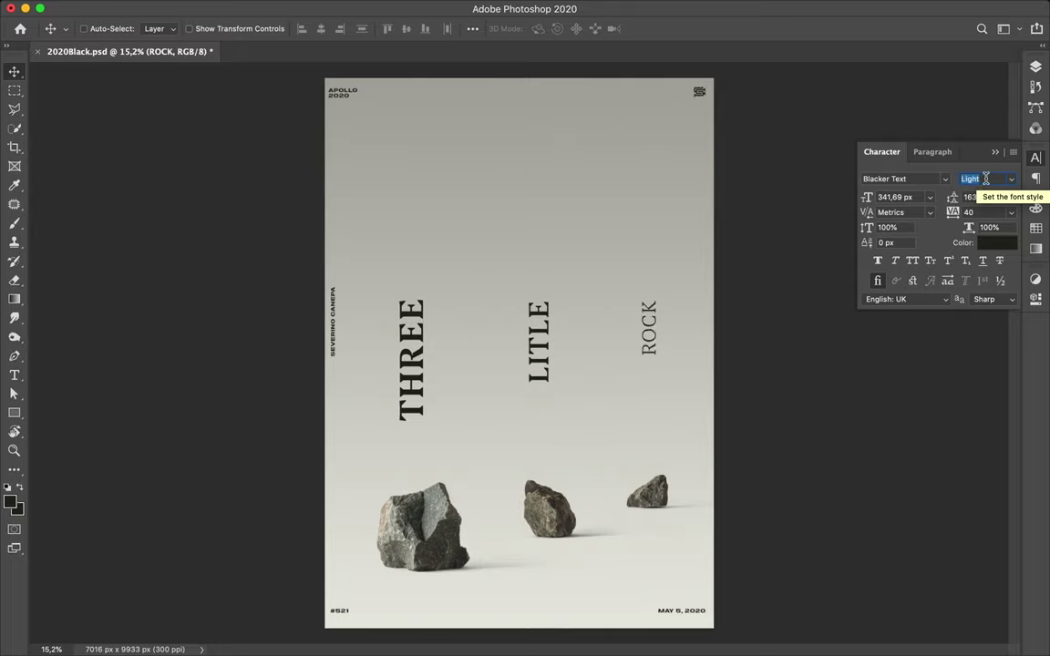
{"action": "left_click", "coordinate": [542, 335], "text": "ctrl"}
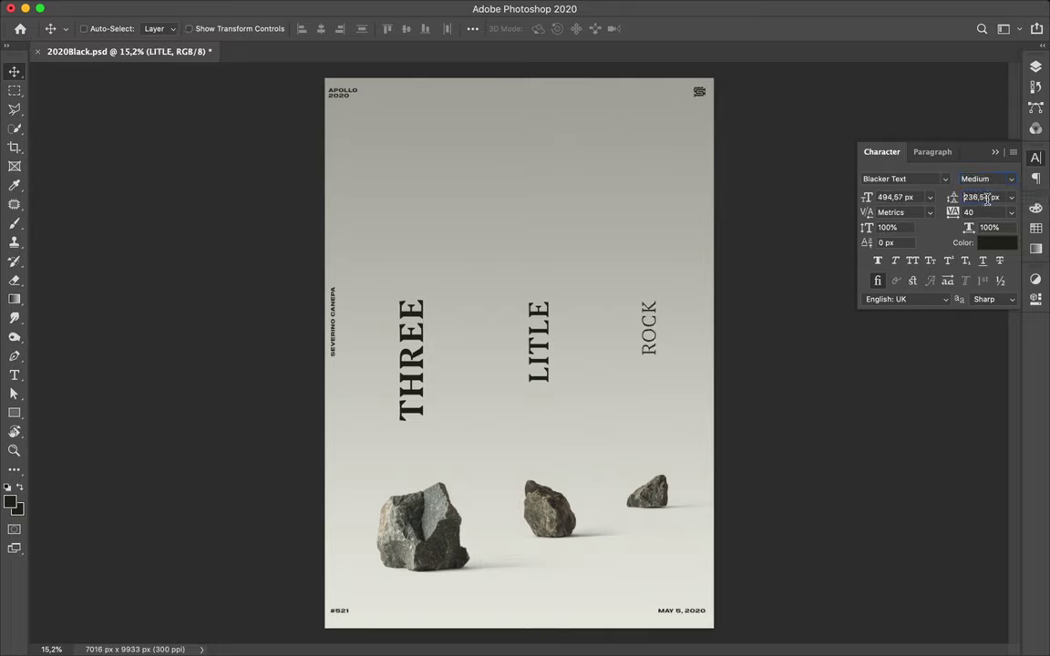
{"action": "left_click", "coordinate": [479, 369], "text": "ctrl"}
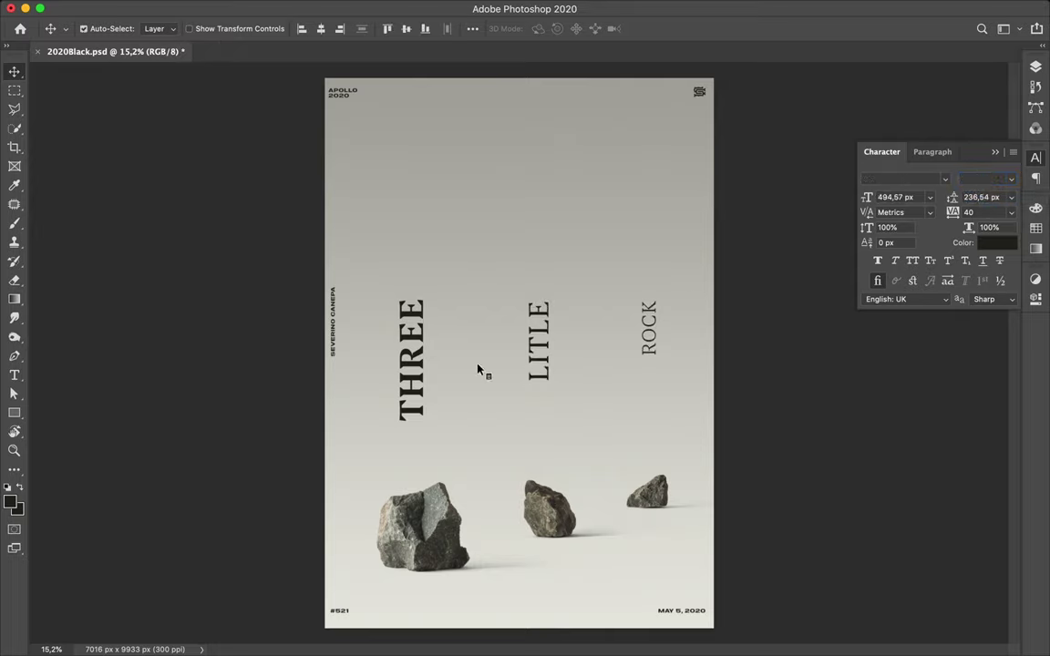
{"action": "key", "text": "Down"}
{"action": "key", "text": "Down"}
{"action": "key", "text": "Down"}
{"action": "left_click", "coordinate": [417, 372], "text": "ctrl"}
{"action": "left_click", "coordinate": [660, 314], "text": "ctrl"}
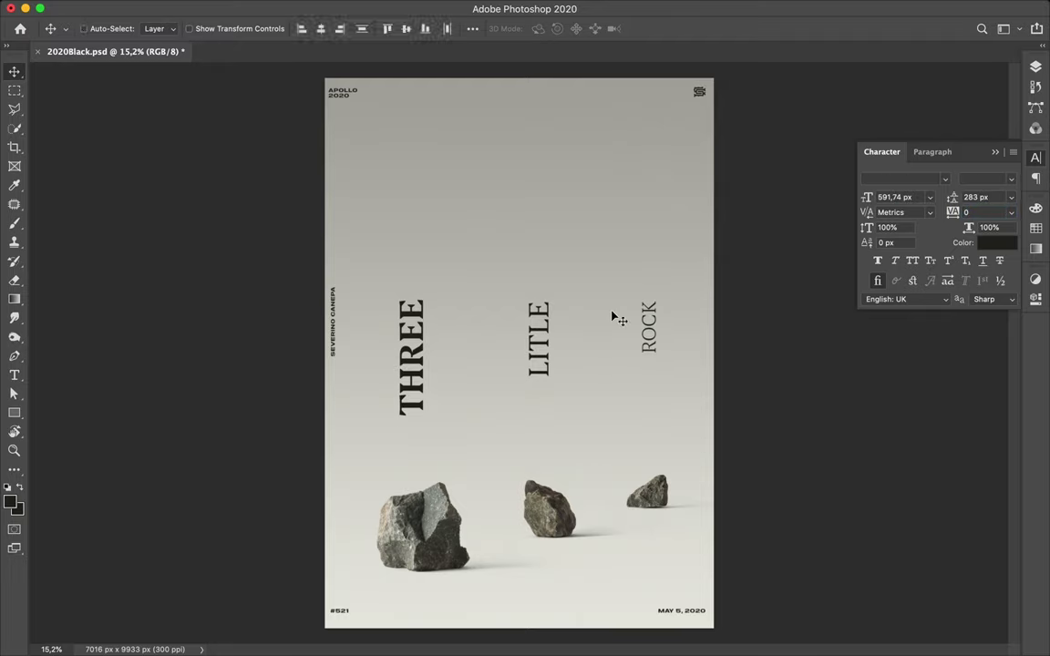
- Try enlarging the three words and repositioning THREE, then undo it
{"action": "key", "text": "ctrl+t"}
{"action": "left_click_drag", "start_coordinate": [525, 417], "coordinate": [527, 481]}
{"action": "key", "text": "Return"}
{"action": "mouse_move", "coordinate": [356, 392]}
{"action": "left_mouse_down"}
{"action": "mouse_move", "coordinate": [415, 365]}
{"action": "mouse_move", "coordinate": [406, 310]}
{"action": "mouse_move", "coordinate": [410, 398]}
{"action": "mouse_move", "coordinate": [396, 411]}
{"action": "mouse_move", "coordinate": [433, 357]}
{"action": "left_mouse_up"}
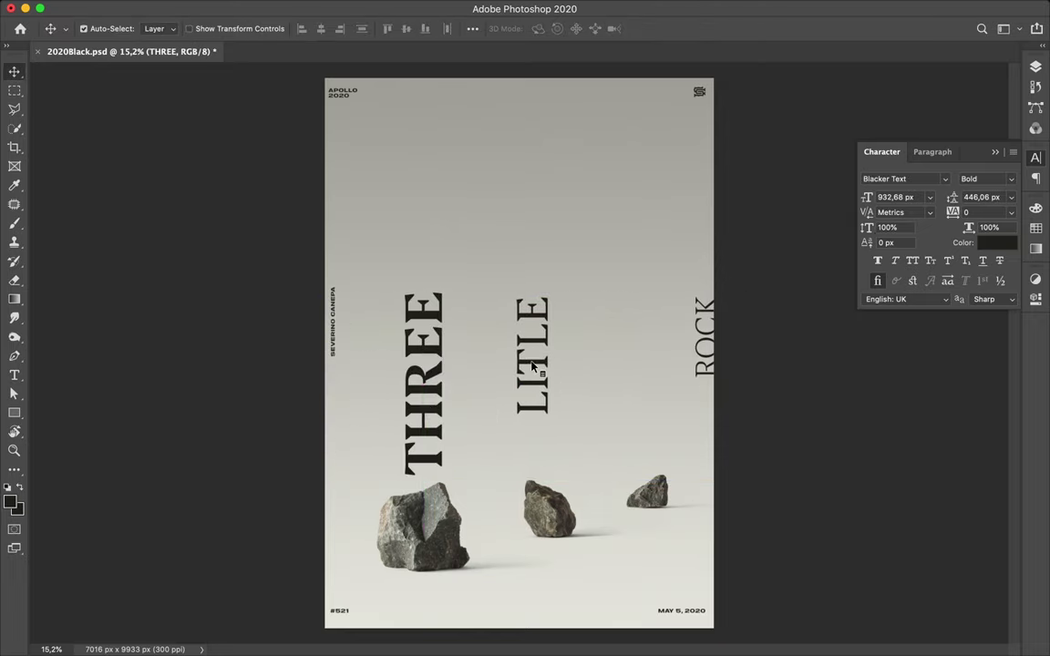
{"action": "key", "text": "ctrl+z"}
{"action": "key", "text": "ctrl+z"}
{"action": "key", "text": "ctrl+z"}
{"action": "key", "text": "ctrl+z"}
{"action": "key", "text": "ctrl+z"}
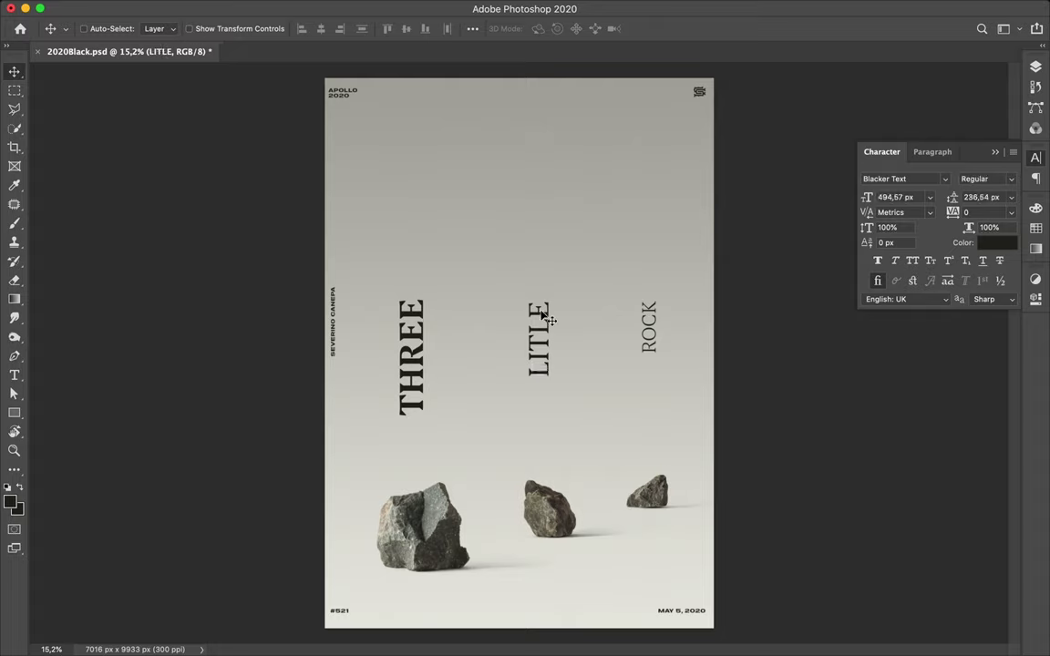
- Nudge LITLE and ROCK up slightly, then set THREE's font size to 691 px
{"action": "left_click_drag", "start_coordinate": [546, 316], "coordinate": [547, 303]}
{"action": "left_click_drag", "start_coordinate": [660, 334], "coordinate": [663, 308]}
{"action": "left_click", "coordinate": [374, 355], "text": "ctrl"}
{"action": "left_click", "coordinate": [494, 309], "text": "ctrl"}
{"action": "left_click", "coordinate": [410, 360], "text": "ctrl"}
{"action": "left_click", "coordinate": [891, 196]}
{"action": "type", "text": "691"}
{"action": "key", "text": "Return"}
- Shift THREE right, move LITLE down about 57 px and drop ROCK lower still
{"action": "mouse_move", "coordinate": [346, 326]}
{"action": "left_mouse_down"}
{"action": "mouse_move", "coordinate": [421, 337]}
{"action": "mouse_move", "coordinate": [408, 337]}
{"action": "left_mouse_up"}
{"action": "left_click_drag", "start_coordinate": [544, 321], "coordinate": [544, 374]}
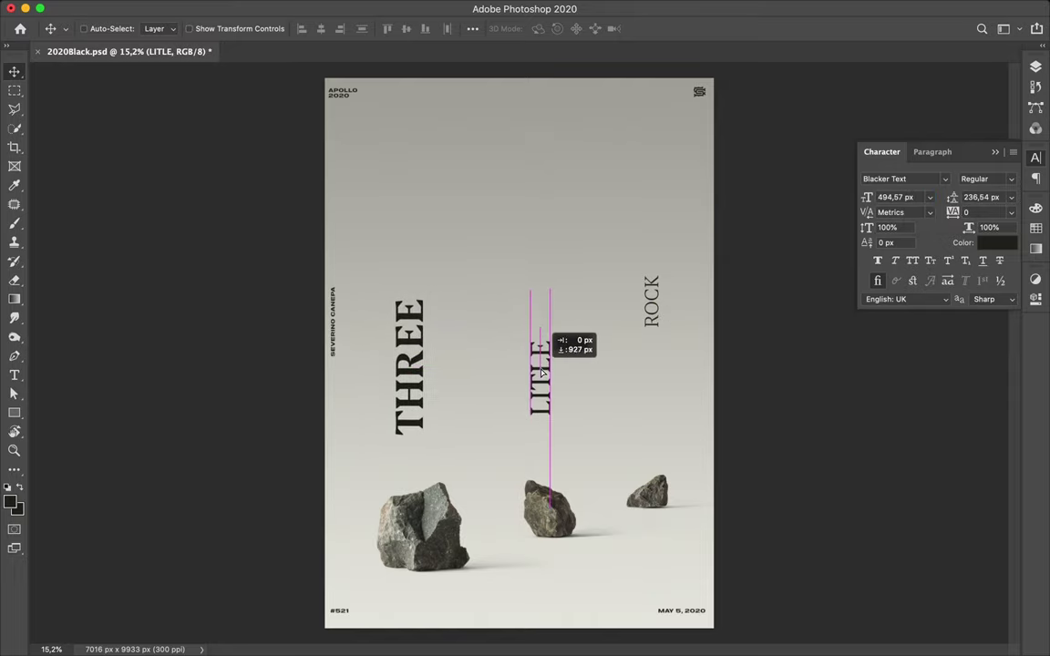
{"action": "left_click", "coordinate": [661, 378], "text": "ctrl"}
{"action": "left_click_drag", "start_coordinate": [653, 325], "coordinate": [653, 404]}
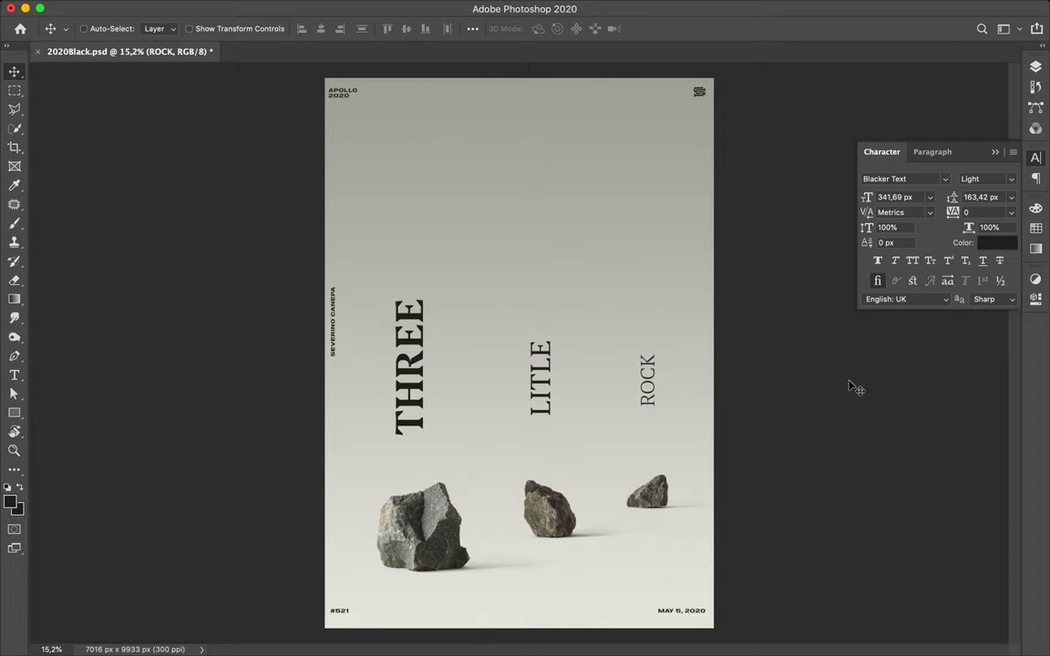
- Duplicate a rock to the poster top, rotate it 90 degrees and move it left
{"action": "left_click_drag", "start_coordinate": [465, 521], "coordinate": [465, 214]}
{"action": "key", "text": "ctrl+t"}
{"action": "left_click_drag", "start_coordinate": [398, 138], "coordinate": [537, 163]}
{"action": "key", "text": "Return"}
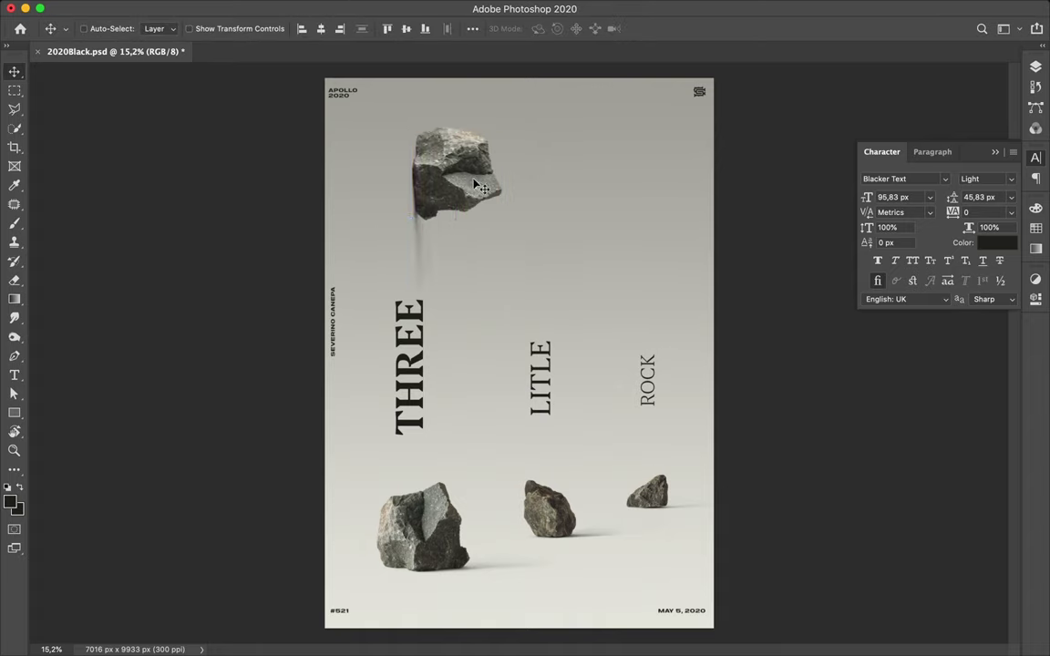
{"action": "left_click_drag", "start_coordinate": [456, 173], "coordinate": [328, 211]}
- Try another rock copy at the top right, then undo and delete the extra copies
{"action": "left_click_drag", "start_coordinate": [550, 512], "coordinate": [718, 198]}
{"action": "key", "text": "ctrl+z"}
{"action": "key", "text": "ctrl+z"}
{"action": "left_click_drag", "start_coordinate": [455, 182], "coordinate": [398, 182]}
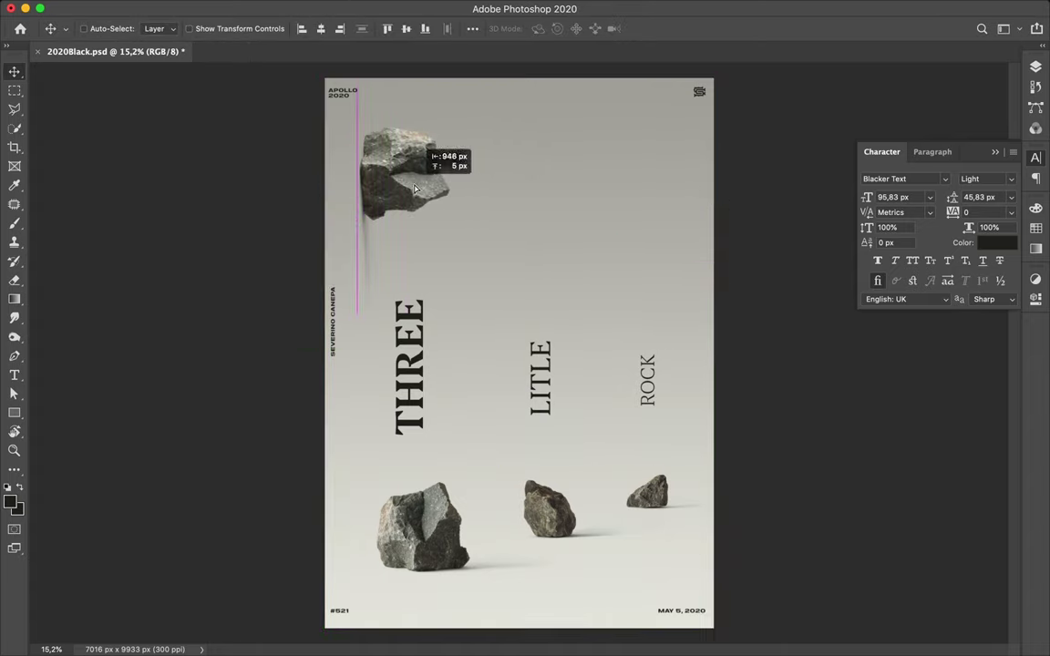
{"action": "key", "text": "Delete"}
- Draw a vertical pen path above the rocks and convert it into a line shape
{"action": "key", "text": "p"}
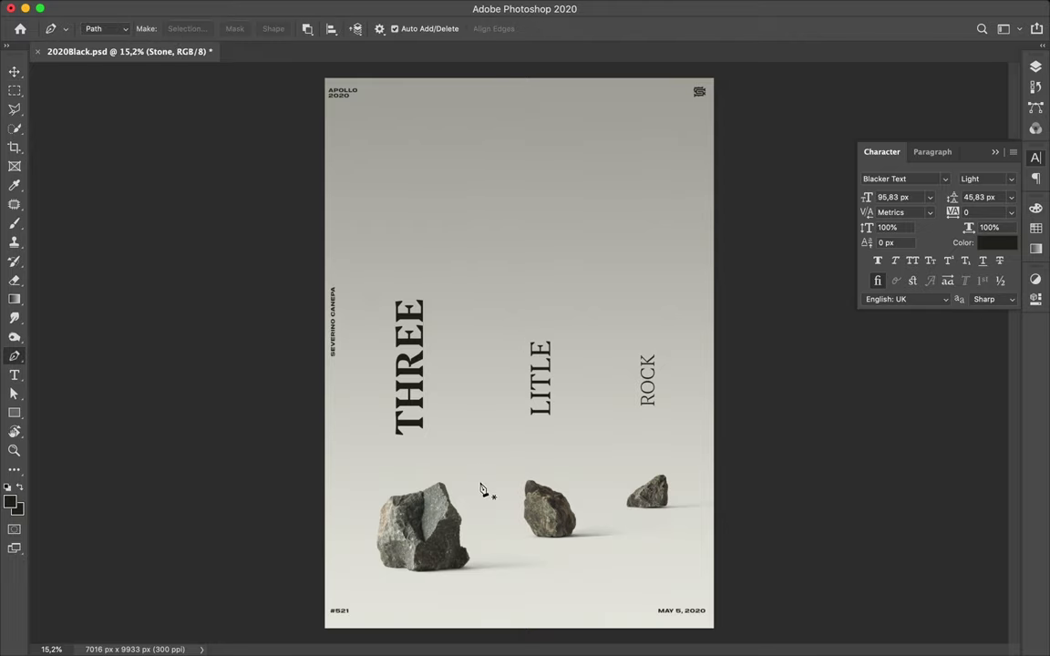
{"action": "left_click", "coordinate": [480, 147]}
{"action": "key", "text": "a"}
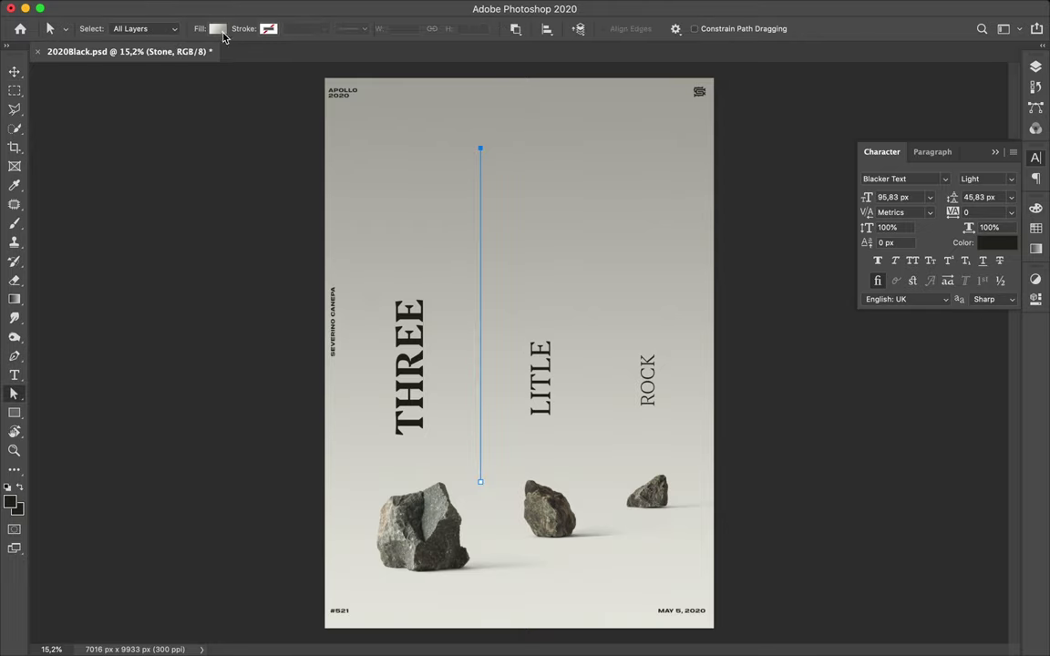
{"action": "key", "text": "p"}
{"action": "left_click", "coordinate": [94, 29]}
{"action": "left_click", "coordinate": [94, 18]}
{"action": "left_click", "coordinate": [481, 148]}
{"action": "left_click", "coordinate": [478, 490]}
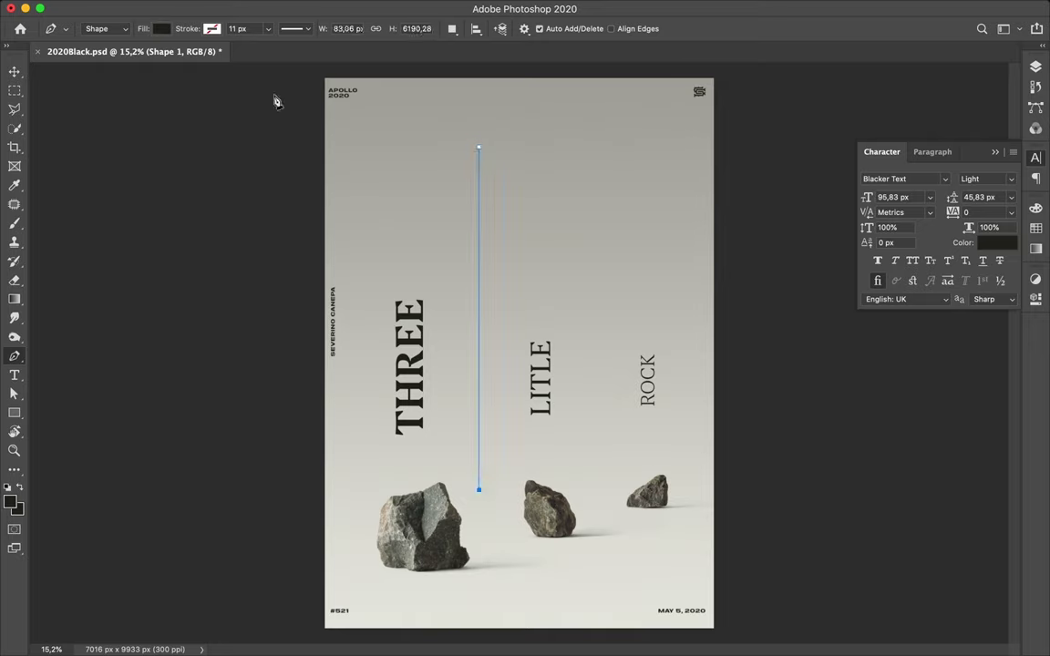
- Give the line no fill and a dark stroke
{"action": "key", "text": "a"}
{"action": "left_click", "coordinate": [217, 28]}
{"action": "left_click", "coordinate": [119, 51]}
{"action": "left_click", "coordinate": [268, 28]}
{"action": "left_click", "coordinate": [182, 100]}
{"action": "key", "text": "Return"}
- Copy the line to the right of LITLE and shorten the copy from the top
{"action": "left_click", "coordinate": [550, 244]}
{"action": "key", "text": "v"}
{"action": "left_click_drag", "start_coordinate": [480, 291], "coordinate": [602, 282]}
{"action": "key", "text": "ctrl+t"}
{"action": "left_click_drag", "start_coordinate": [603, 146], "coordinate": [605, 207]}
{"action": "key", "text": "Return"}
- Nudge the second line, then clear the path and layer selections
{"action": "key", "text": "a"}
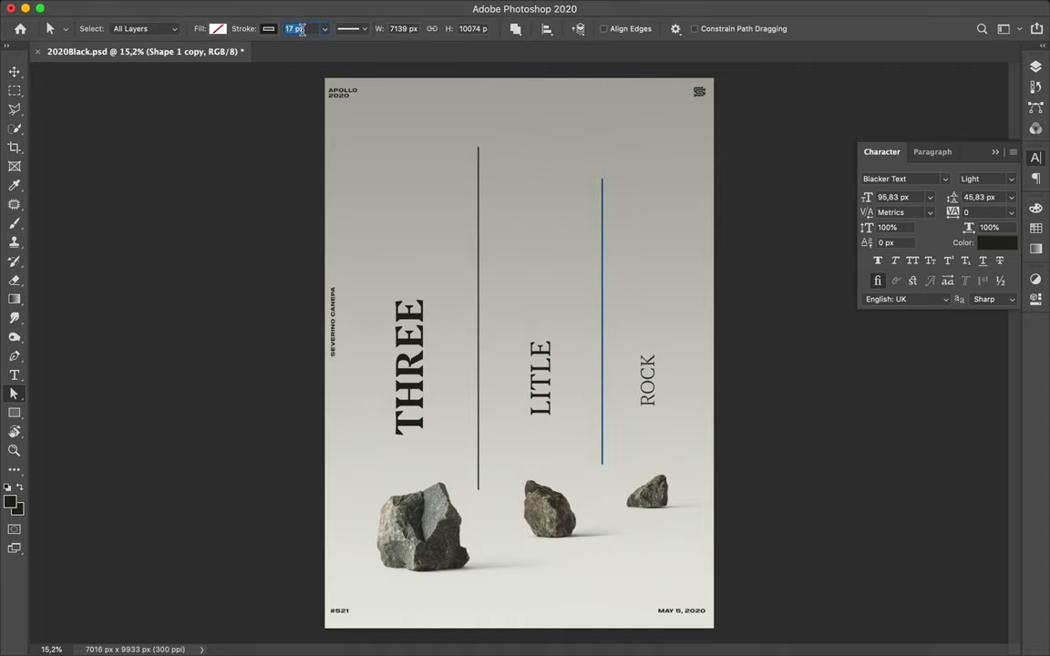
{"action": "left_click", "coordinate": [383, 155]}
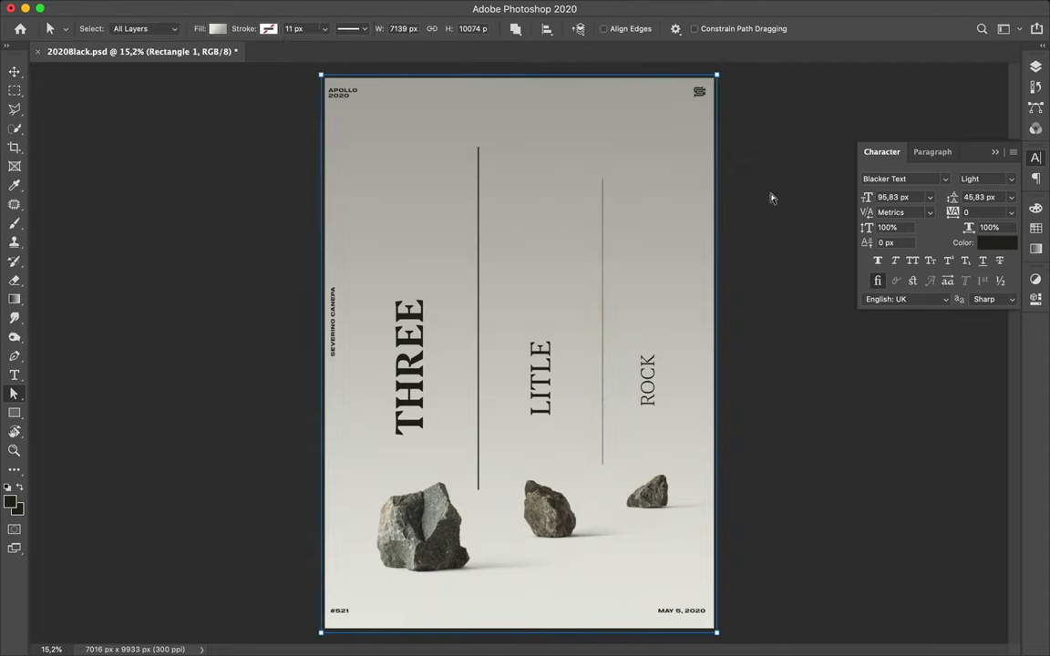
{"action": "key", "text": "v"}
{"action": "key", "text": "a"}
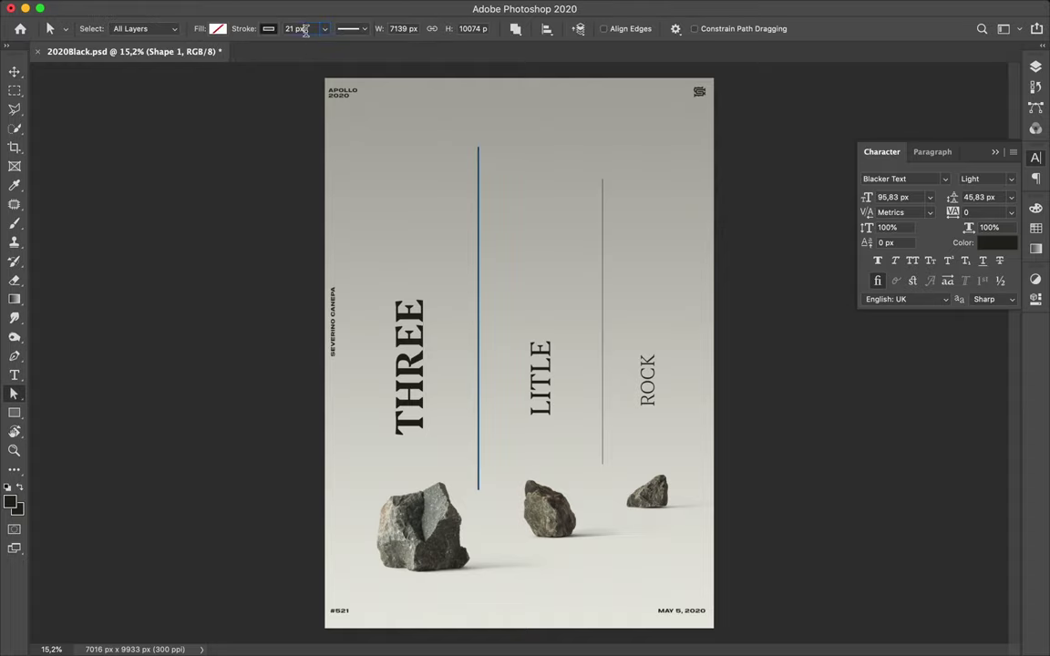
{"action": "left_click", "coordinate": [749, 230]}
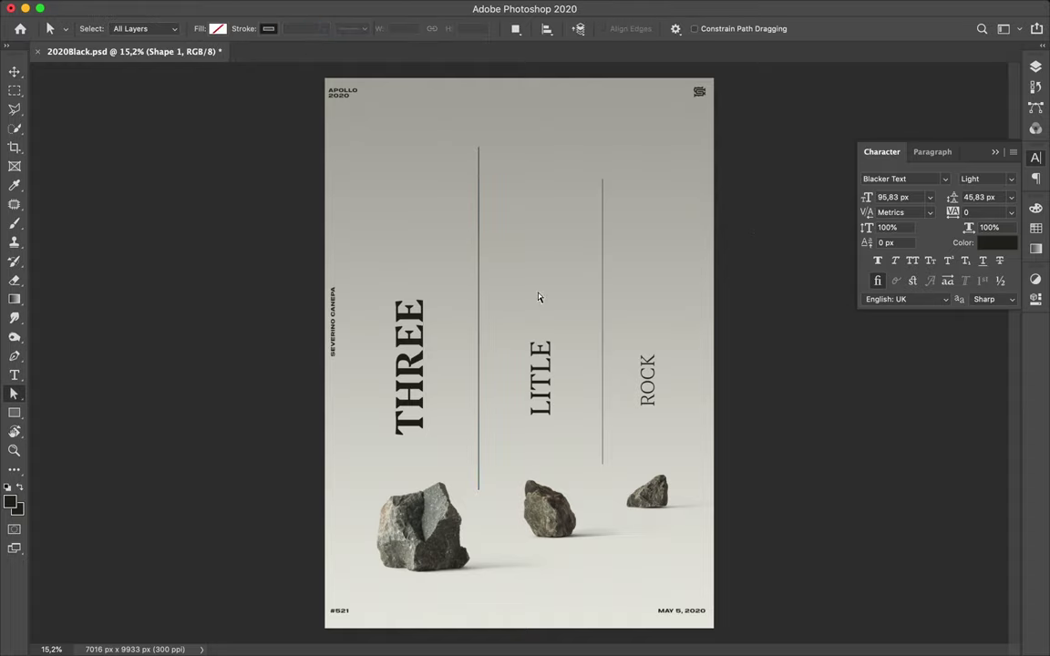
{"action": "key", "text": "v"}
{"action": "left_click", "coordinate": [383, 328]}
{"action": "left_click", "coordinate": [613, 373]}
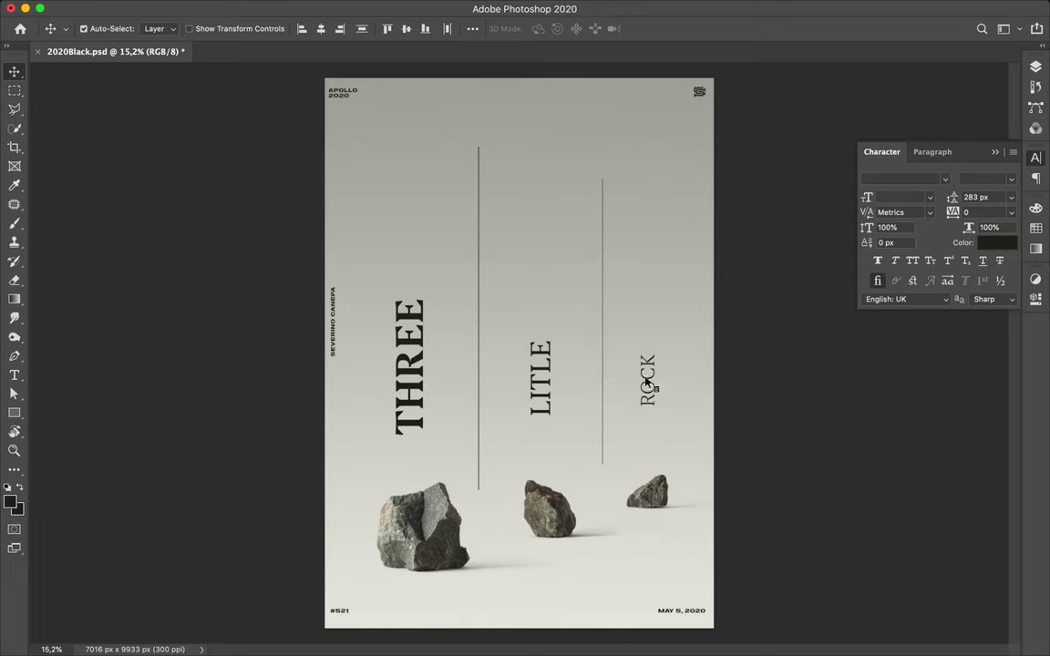
- Select both divider line layers in the Layers panel
{"action": "key", "text": "F7"}
{"action": "left_click", "coordinate": [944, 311]}
{"action": "left_click", "coordinate": [905, 343], "text": "ctrl"}
- Select both divider line layers and align them
{"action": "right_click", "coordinate": [659, 401]}
{"action": "left_click", "coordinate": [408, 365]}
{"action": "left_click", "coordinate": [478, 375], "text": "shift"}
{"action": "left_click", "coordinate": [479, 376]}
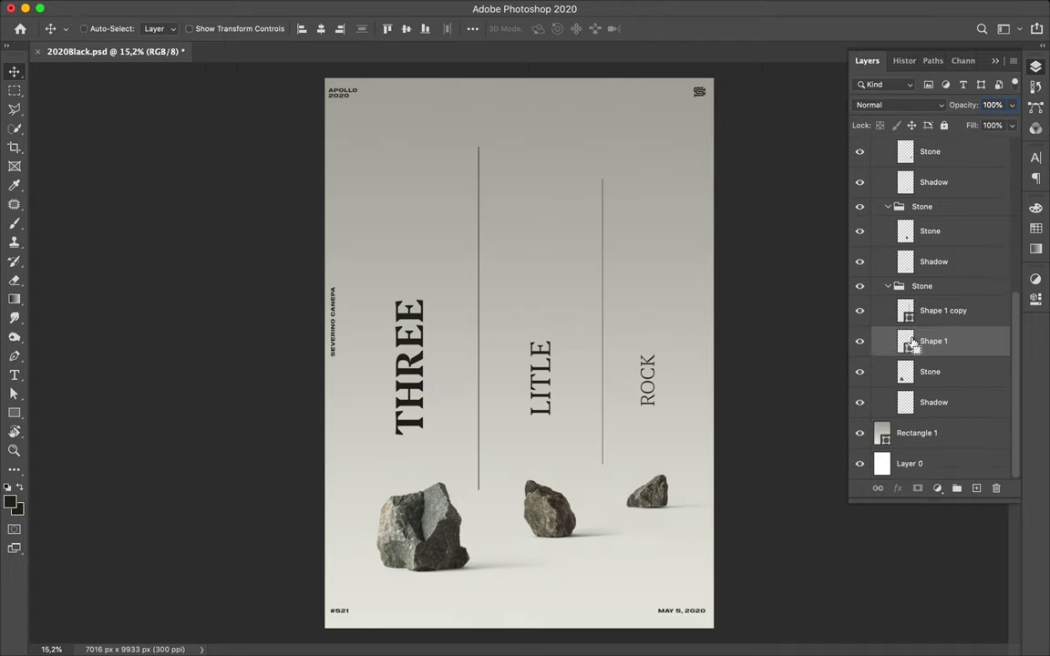
{"action": "left_click", "coordinate": [601, 368], "text": "ctrl+shift"}
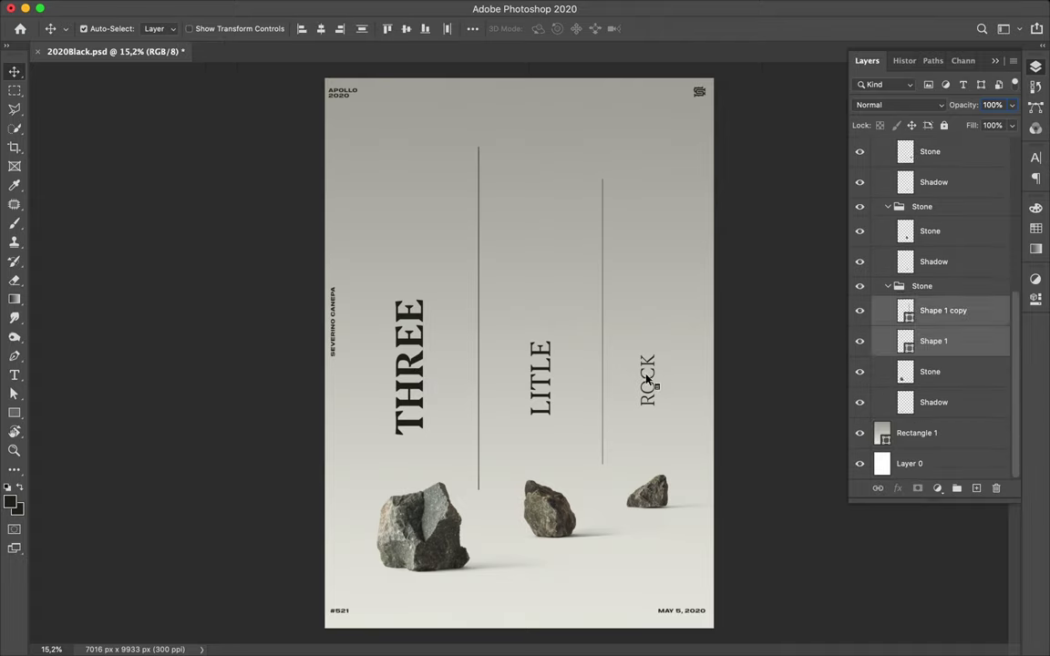
{"action": "left_click", "coordinate": [450, 33]}
- Shift the words slightly right and distribute the two divider lines evenly
{"action": "left_click_drag", "start_coordinate": [536, 390], "coordinate": [543, 390]}
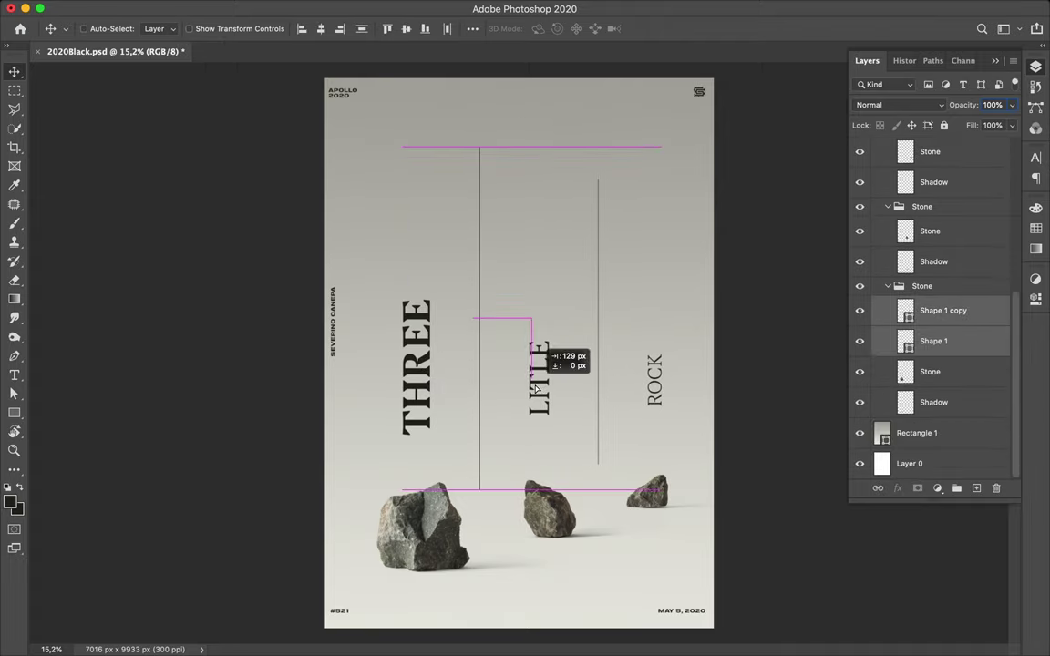
{"action": "left_click", "coordinate": [658, 390]}
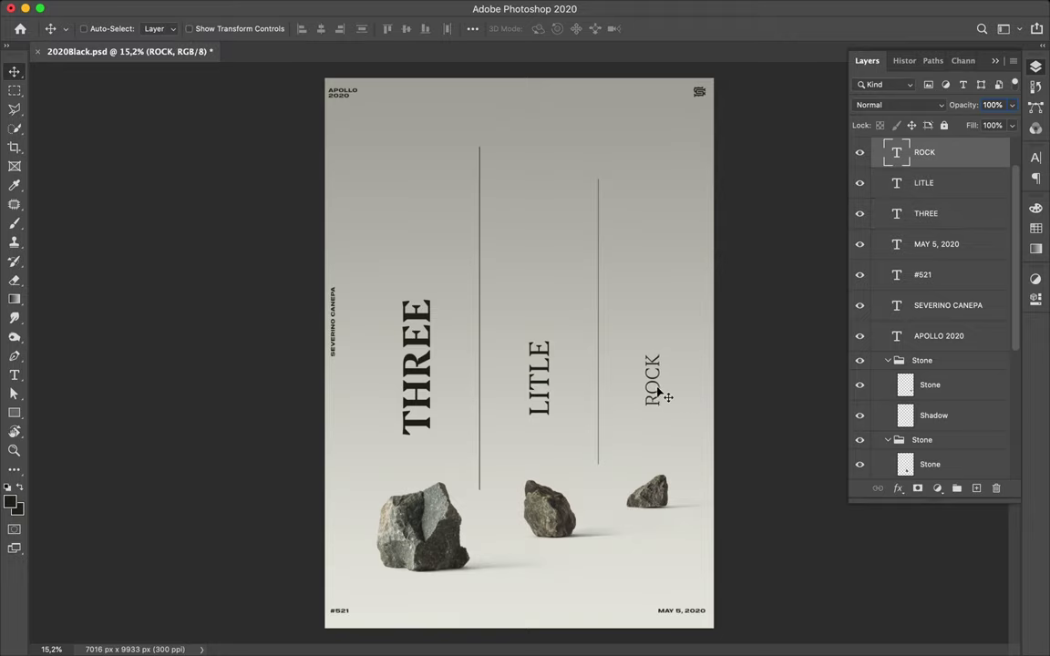
{"action": "left_click", "coordinate": [484, 386]}
{"action": "left_click", "coordinate": [939, 344], "text": "shift"}
{"action": "left_click", "coordinate": [426, 28]}
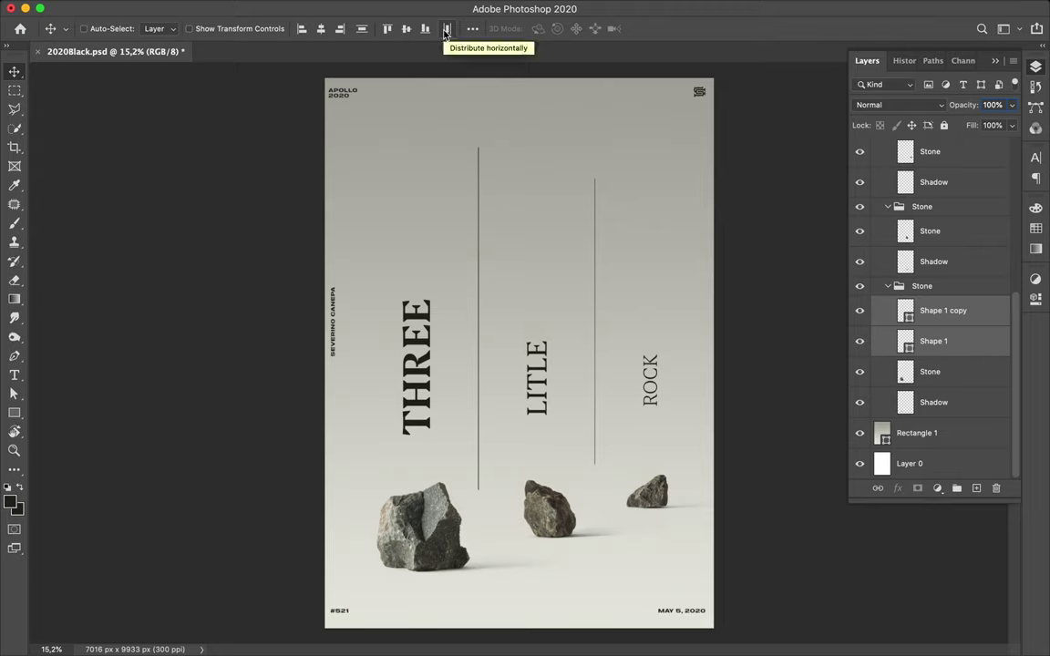
{"action": "left_click", "coordinate": [551, 510], "text": "ctrl"}
- Move the middle rock slightly left and extend both divider lines to the poster's top edge
{"action": "left_click", "coordinate": [584, 539], "text": "ctrl+shift"}
{"action": "left_click_drag", "start_coordinate": [559, 531], "coordinate": [555, 533]}
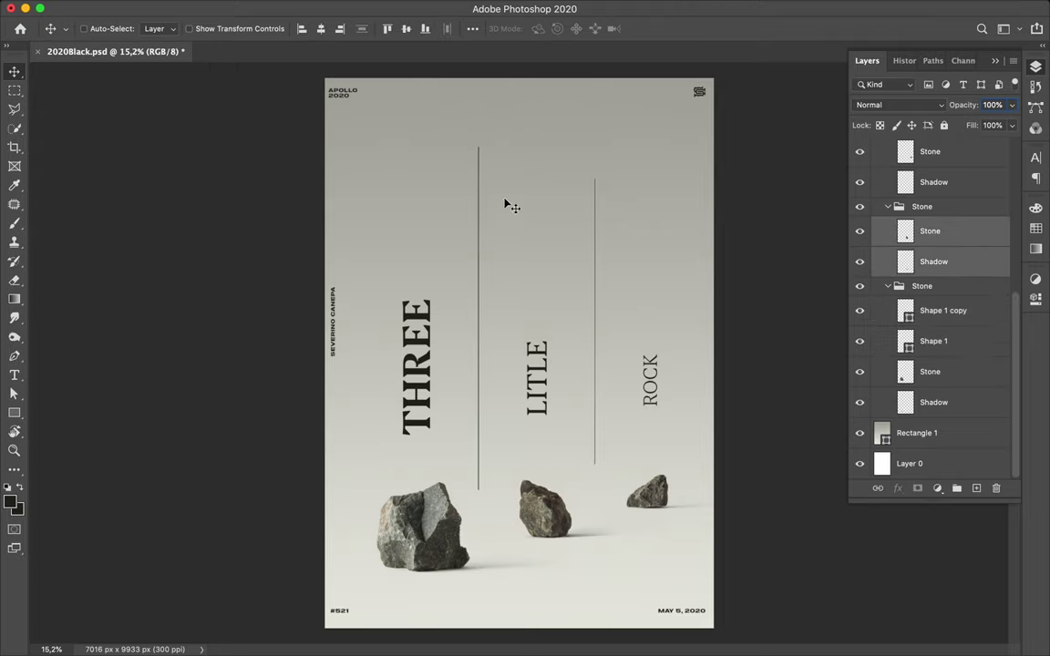
{"action": "left_click", "coordinate": [943, 311]}
{"action": "left_click", "coordinate": [933, 340], "text": "shift"}
{"action": "key", "text": "ctrl+t"}
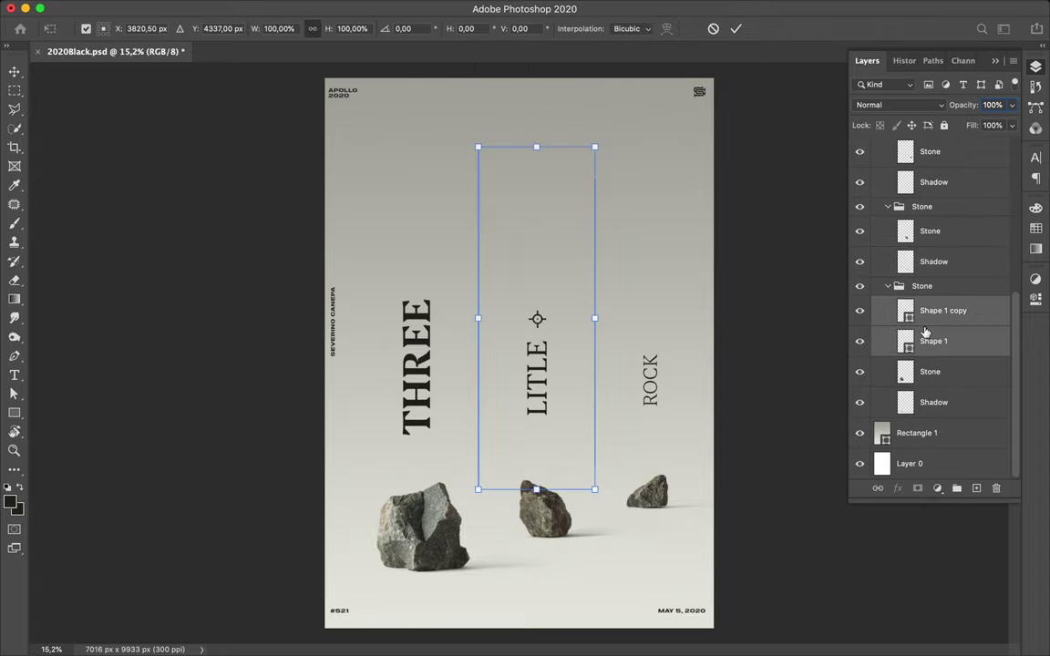
{"action": "key", "text": "Escape"}
{"action": "key", "text": "a"}
{"action": "left_click_drag", "start_coordinate": [478, 108], "coordinate": [479, 79]}
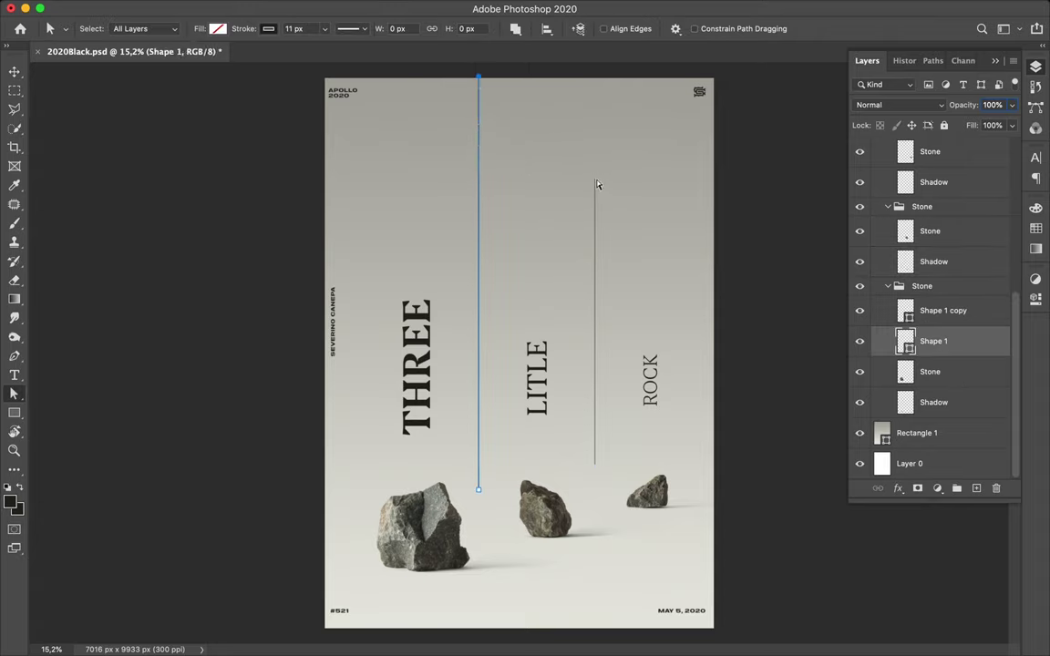
{"action": "left_click_drag", "start_coordinate": [595, 179], "coordinate": [595, 78]}
{"action": "left_click", "coordinate": [632, 243]}
- Deselect everything, then select the LITLE and ROCK words
{"action": "left_click", "coordinate": [790, 239]}
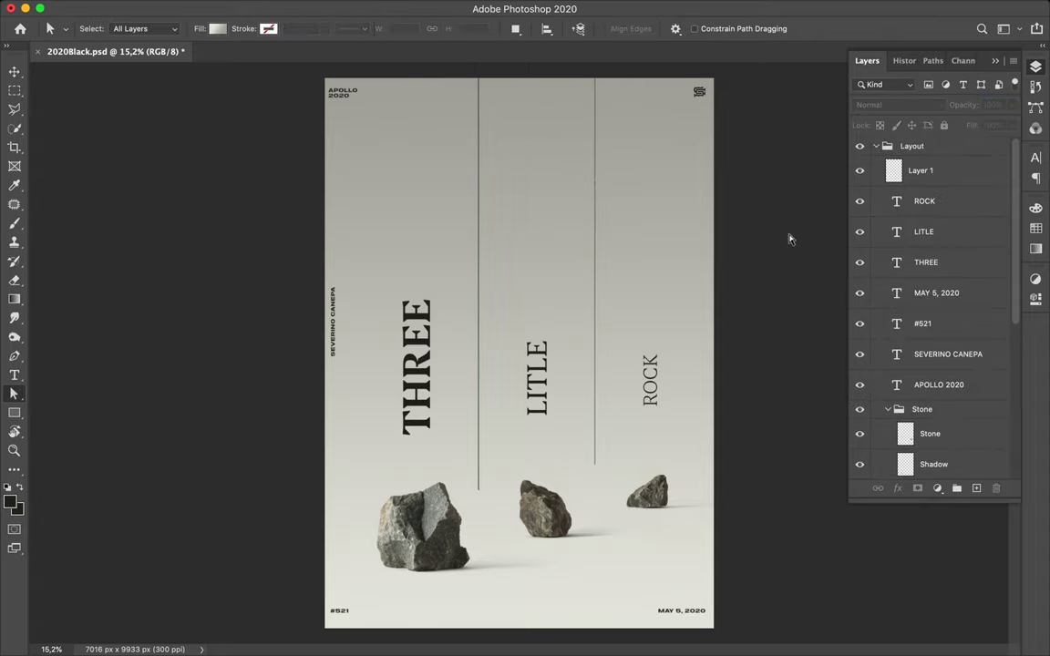
{"action": "scroll", "coordinate": [819, 170], "scroll_direction": "down", "scroll_amount": 2}
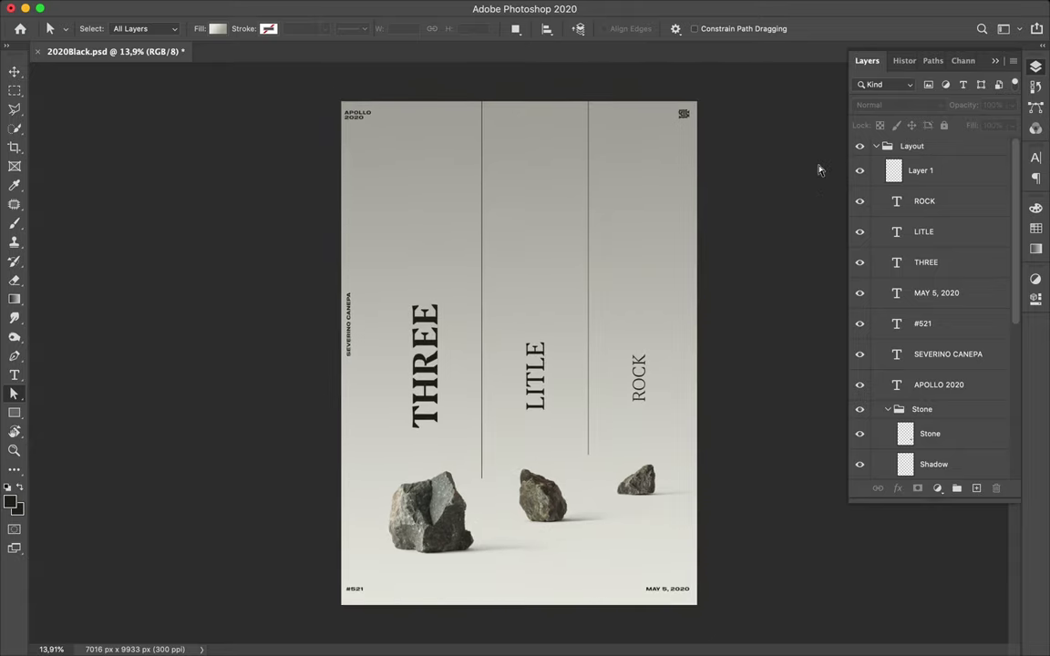
{"action": "key", "text": "v"}
{"action": "left_click", "coordinate": [535, 373]}
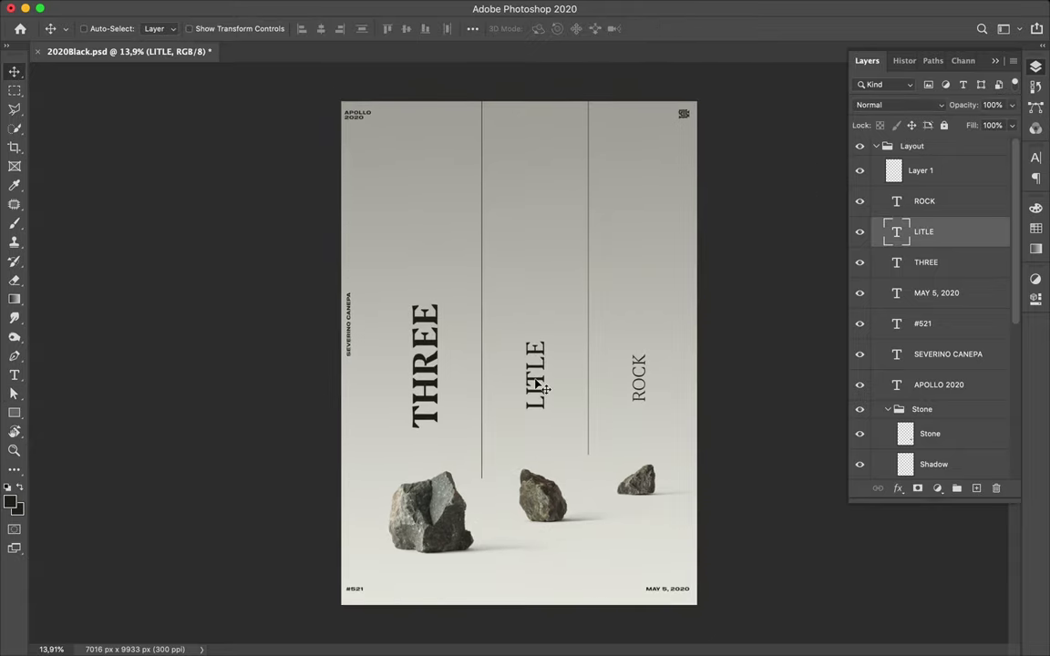
{"action": "left_click", "coordinate": [641, 391]}
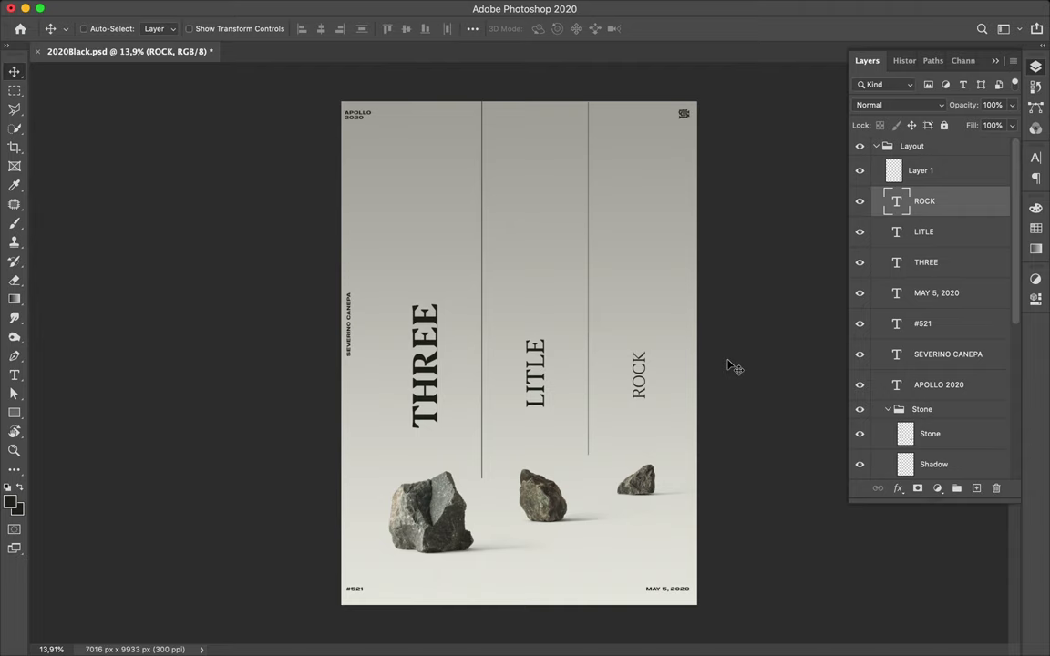
- Zoom in on the left rock and start a pen shape tracing up the crack
{"action": "scroll", "coordinate": [417, 526], "scroll_direction": "up", "scroll_amount": 3}
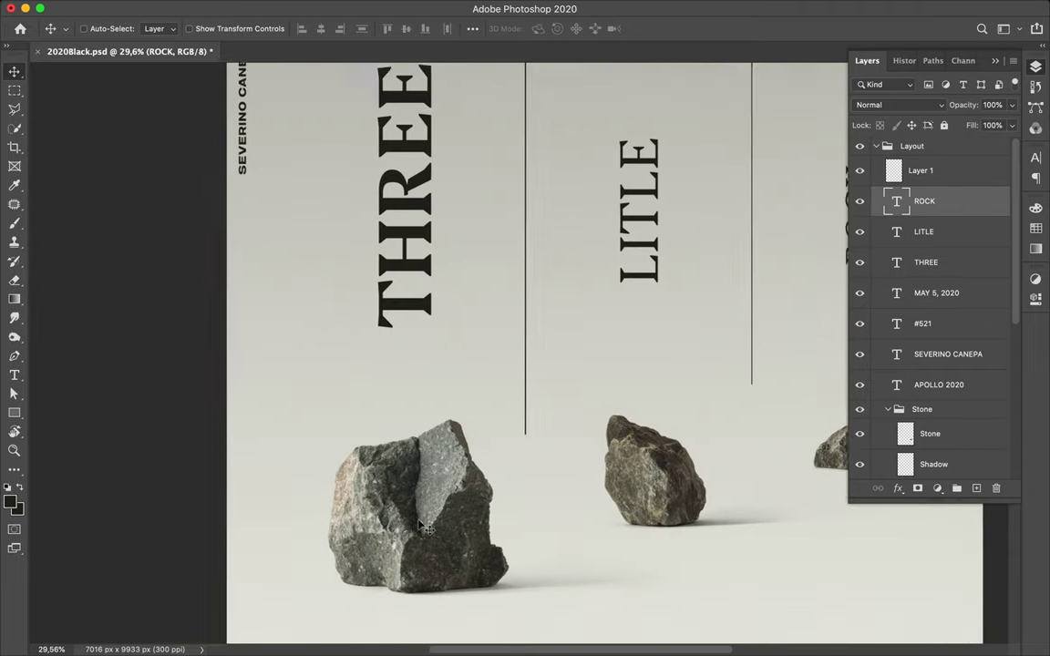
{"action": "scroll", "coordinate": [418, 526], "scroll_direction": "up", "scroll_amount": 3}
{"action": "scroll", "coordinate": [419, 526], "scroll_direction": "up", "scroll_amount": 3}
{"action": "scroll", "coordinate": [424, 527], "scroll_direction": "up", "scroll_amount": 1}
{"action": "key", "text": "p"}
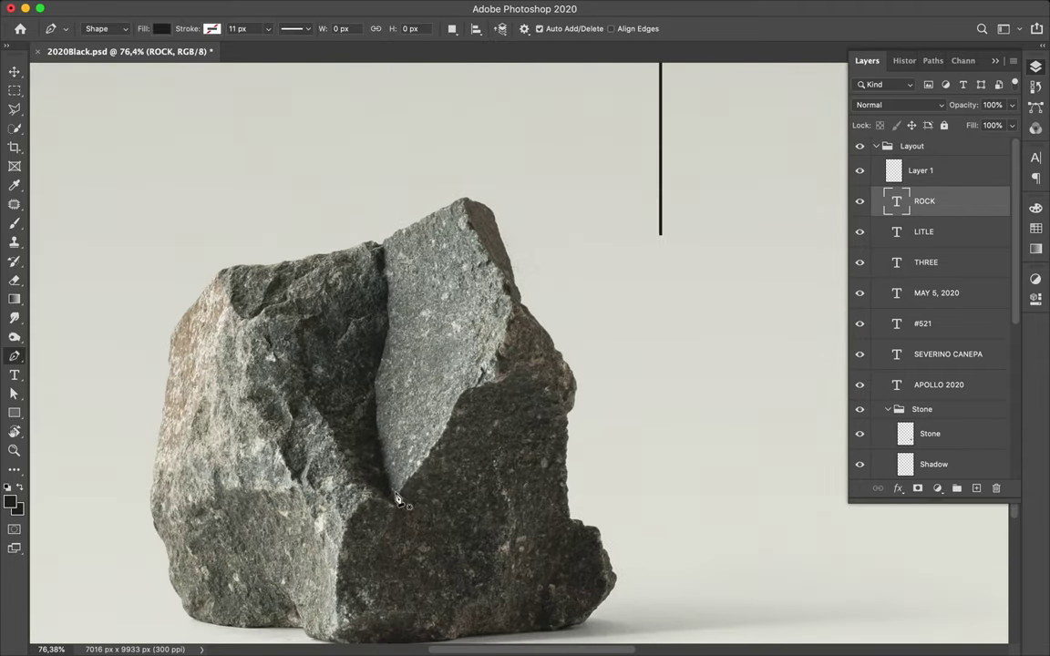
{"action": "left_click", "coordinate": [395, 502]}
{"action": "left_click_drag", "start_coordinate": [417, 472], "coordinate": [421, 477]}
{"action": "left_click", "coordinate": [429, 458]}
{"action": "scroll", "coordinate": [432, 460], "scroll_direction": "up", "scroll_amount": 1}
{"action": "left_click", "coordinate": [415, 468]}
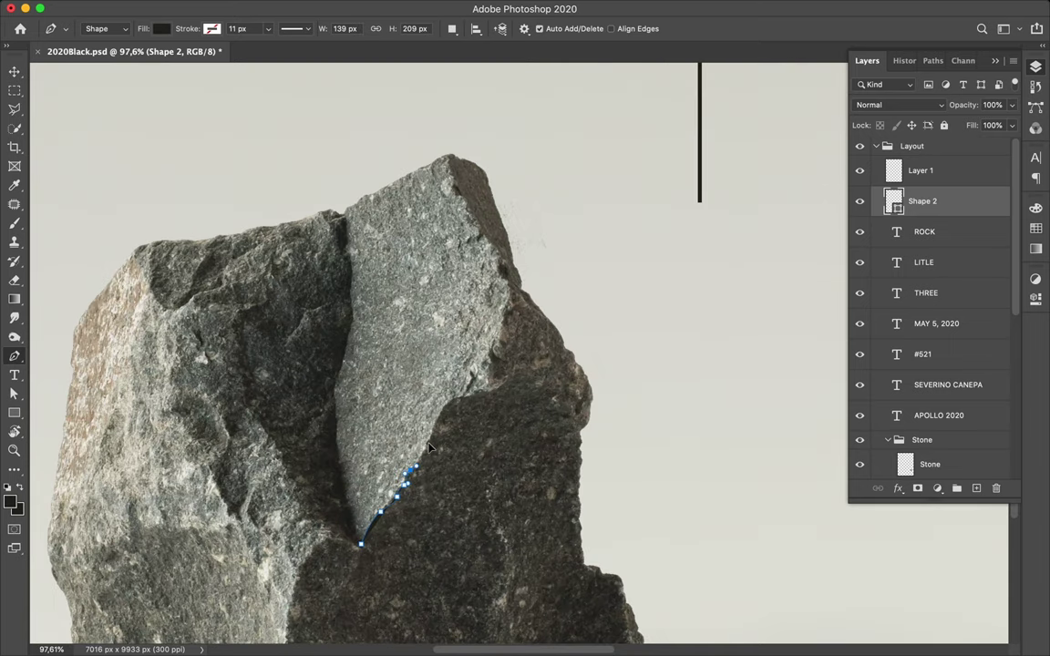
{"action": "left_click", "coordinate": [431, 428]}
{"action": "left_click_drag", "start_coordinate": [460, 398], "coordinate": [481, 401]}
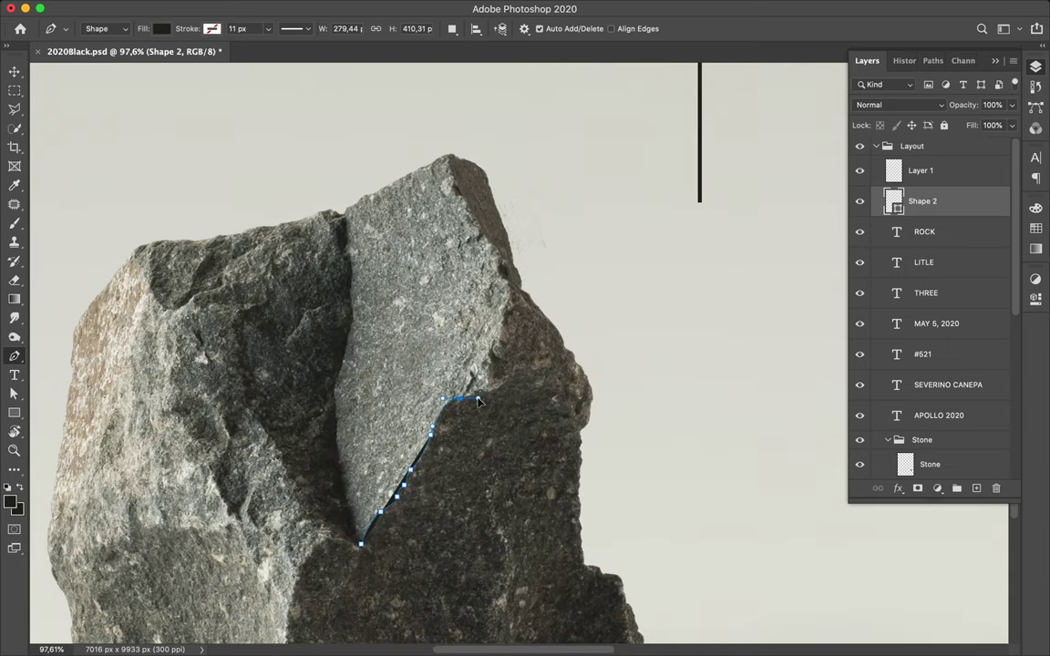
{"action": "left_click", "coordinate": [479, 392]}
{"action": "left_click_drag", "start_coordinate": [497, 387], "coordinate": [508, 382]}
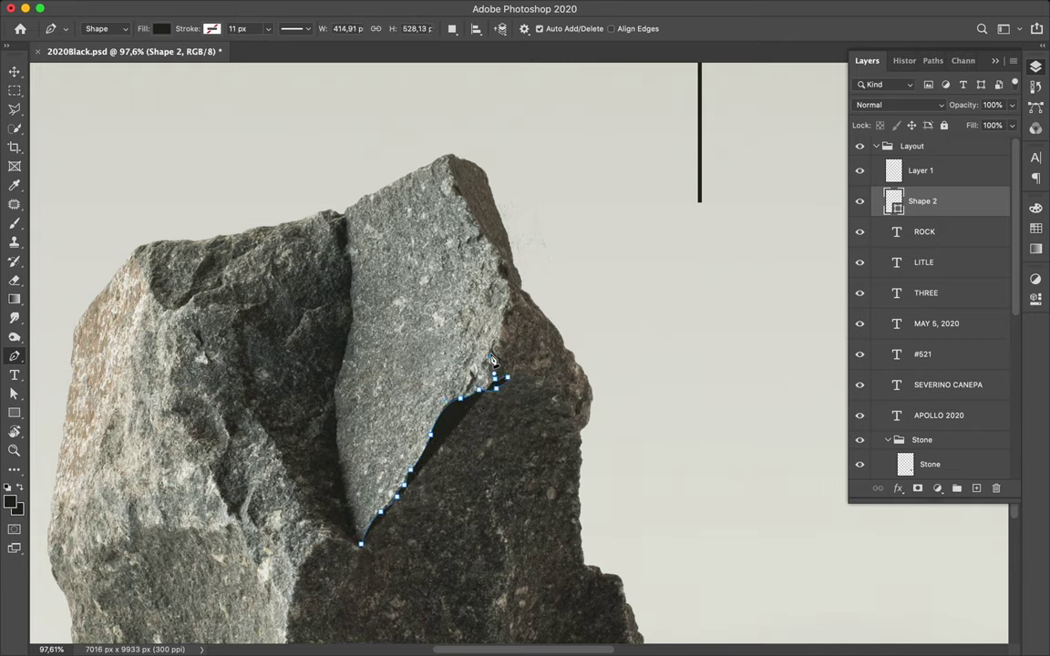
- Continue the outline up the crack to the rock's tip
{"action": "left_click", "coordinate": [491, 354]}
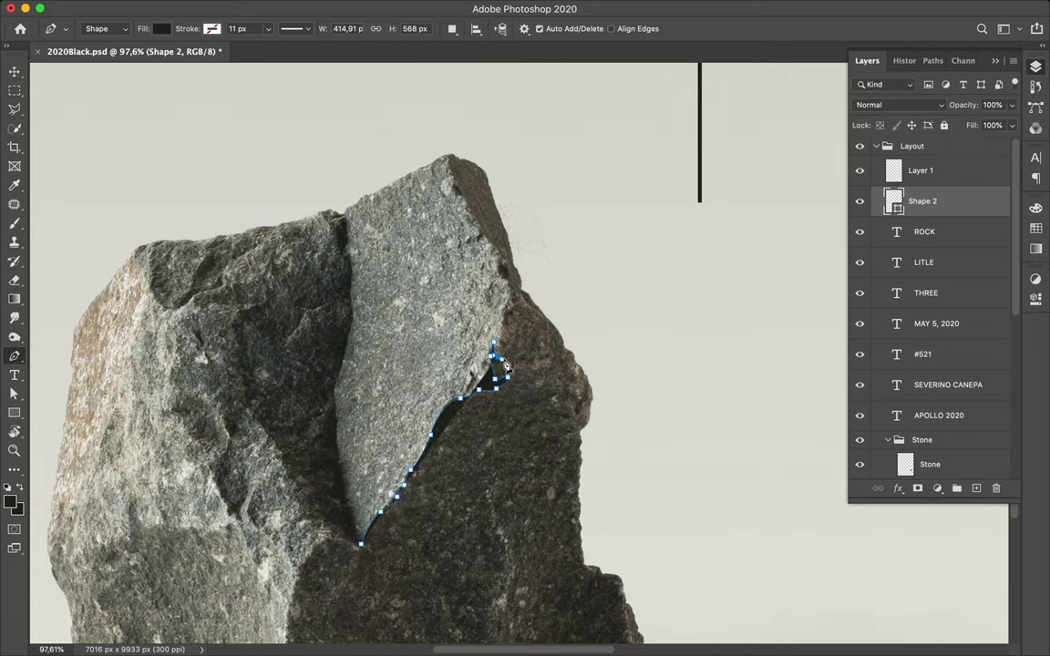
{"action": "left_click", "coordinate": [503, 319]}
{"action": "left_click", "coordinate": [511, 296]}
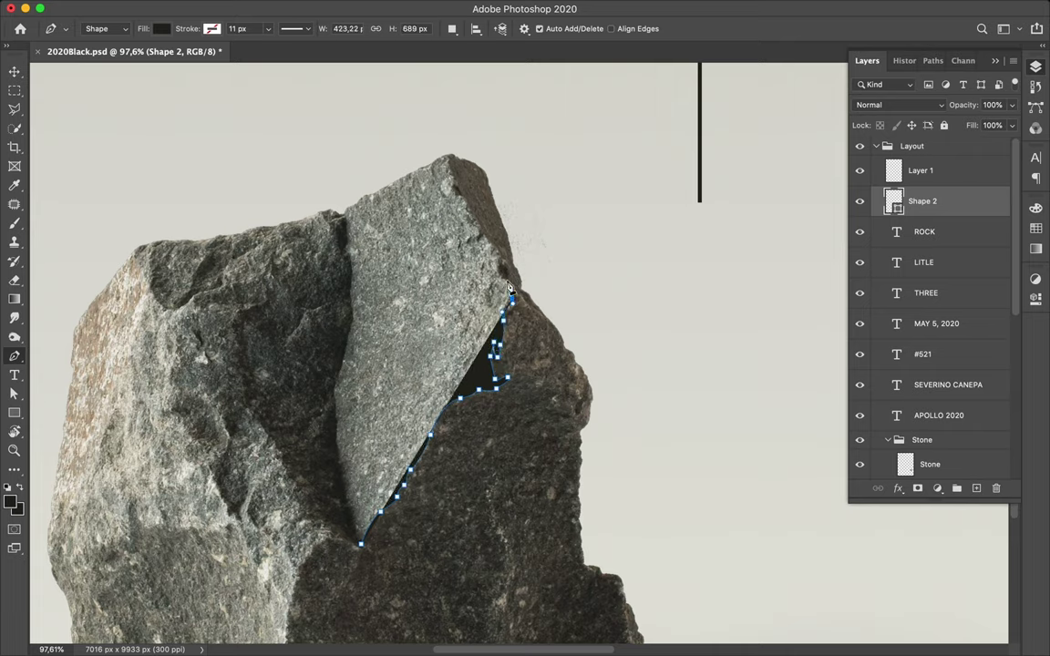
{"action": "left_click", "coordinate": [510, 281]}
{"action": "left_click", "coordinate": [499, 267]}
{"action": "left_click", "coordinate": [492, 245]}
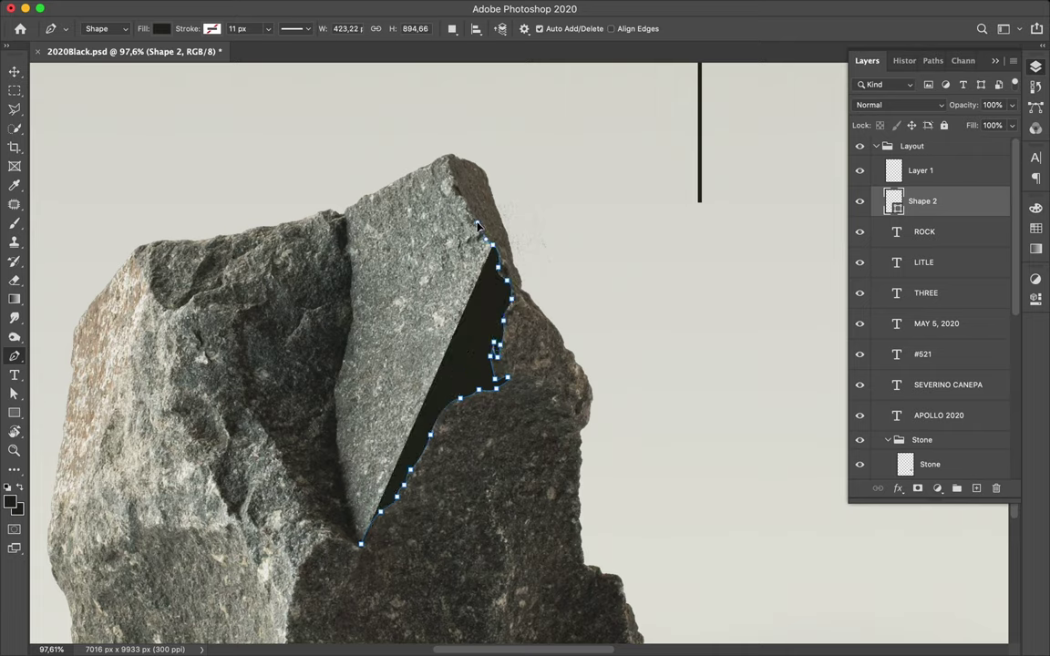
{"action": "left_click", "coordinate": [478, 223]}
{"action": "left_click", "coordinate": [467, 208]}
{"action": "left_click", "coordinate": [456, 190]}
{"action": "left_click", "coordinate": [452, 160]}
{"action": "left_click", "coordinate": [432, 159]}
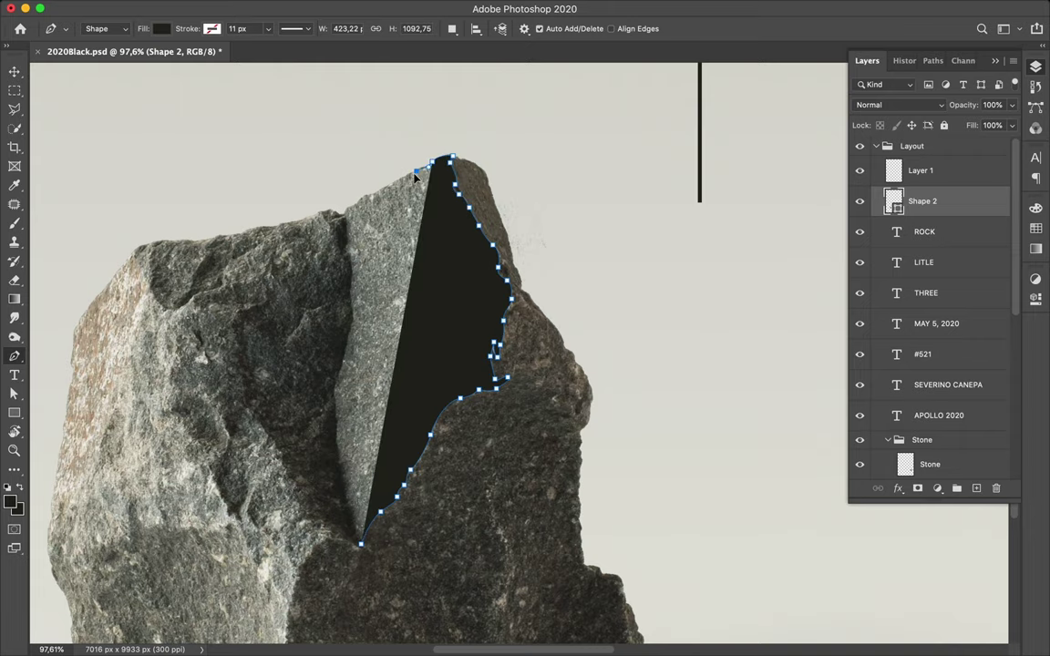
- Trace the outline leftward along the rock's top edge
{"action": "scroll", "coordinate": [378, 194], "scroll_direction": "up", "scroll_amount": 5}
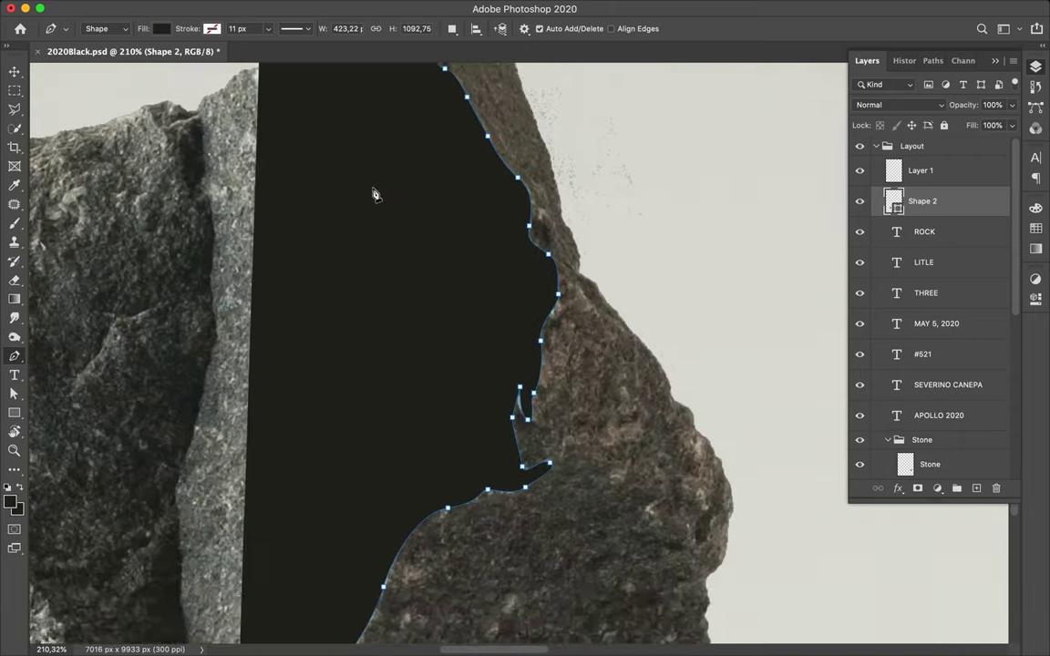
{"action": "scroll", "coordinate": [374, 189], "scroll_direction": "up", "scroll_amount": 2}
{"action": "scroll", "coordinate": [369, 173], "scroll_direction": "up", "scroll_amount": 2}
{"action": "left_click", "coordinate": [371, 183]}
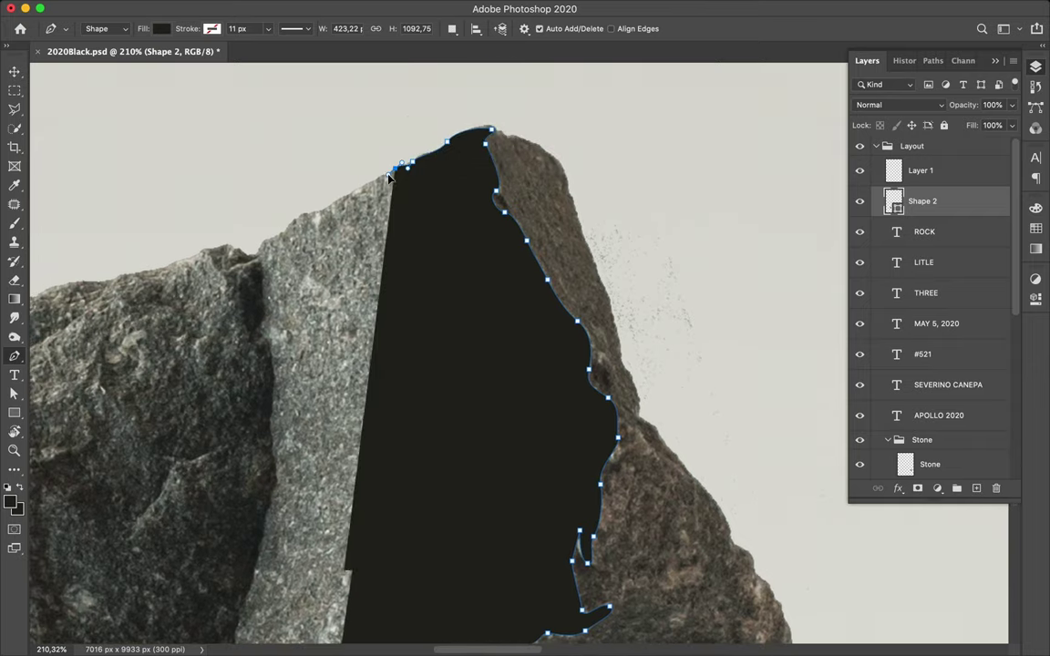
{"action": "left_click", "coordinate": [349, 194]}
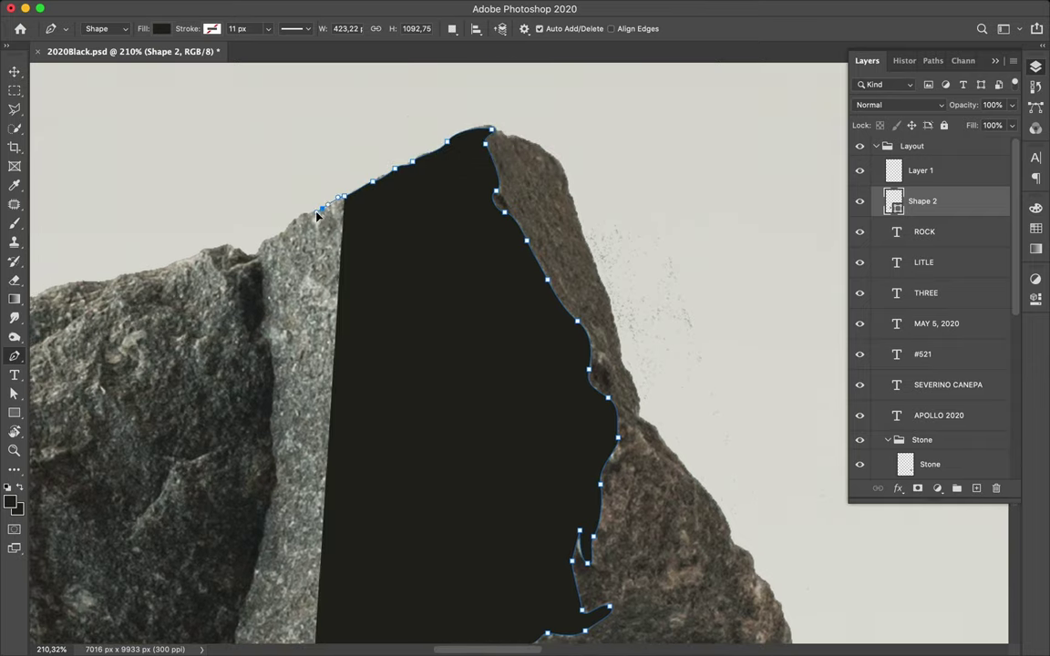
{"action": "left_click", "coordinate": [317, 211]}
{"action": "left_click", "coordinate": [301, 213]}
{"action": "left_click", "coordinate": [282, 229]}
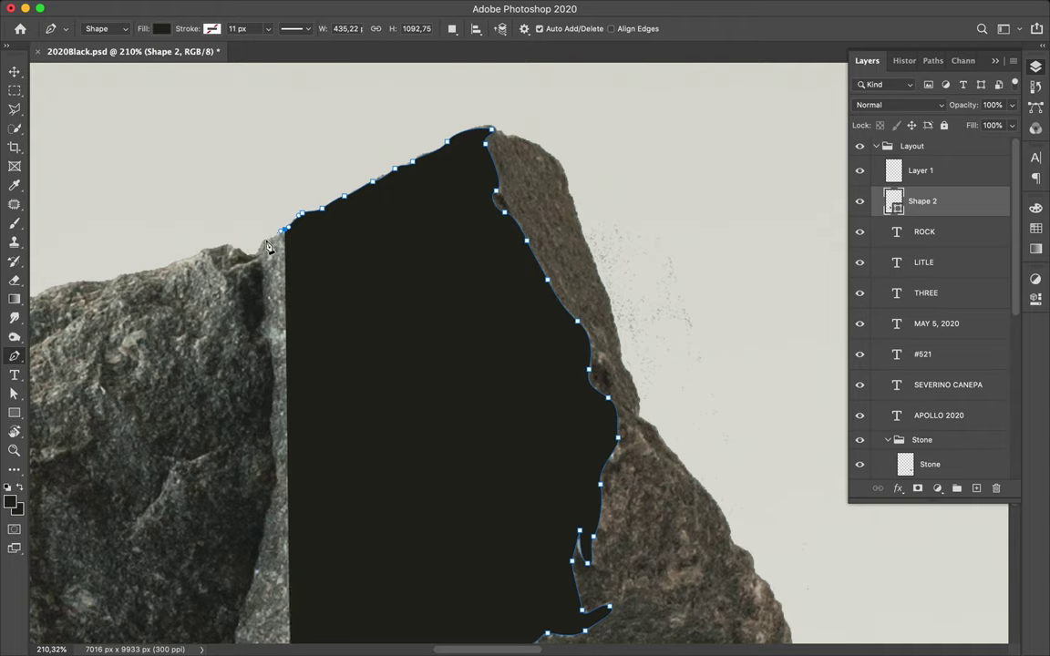
{"action": "left_click", "coordinate": [275, 235]}
{"action": "left_click", "coordinate": [267, 240]}
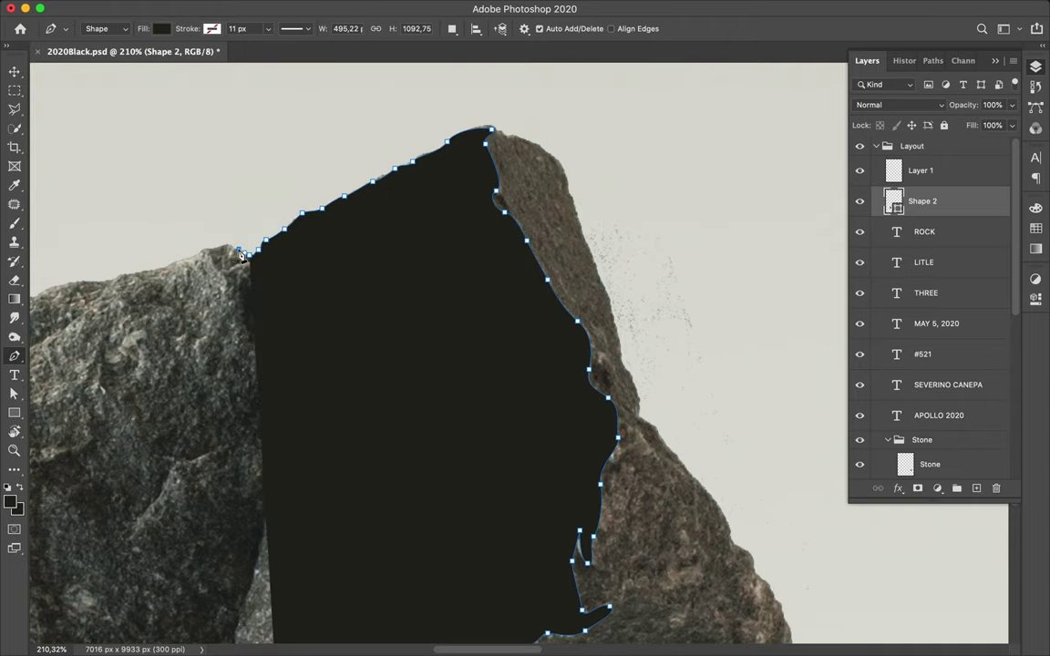
- Set the shape's fill to none to see the rock beneath
{"action": "scroll", "coordinate": [242, 254], "scroll_direction": "down", "scroll_amount": 5}
{"action": "left_click", "coordinate": [161, 28]}
{"action": "left_click", "coordinate": [76, 60]}
{"action": "scroll", "coordinate": [355, 209], "scroll_direction": "up", "scroll_amount": 5}
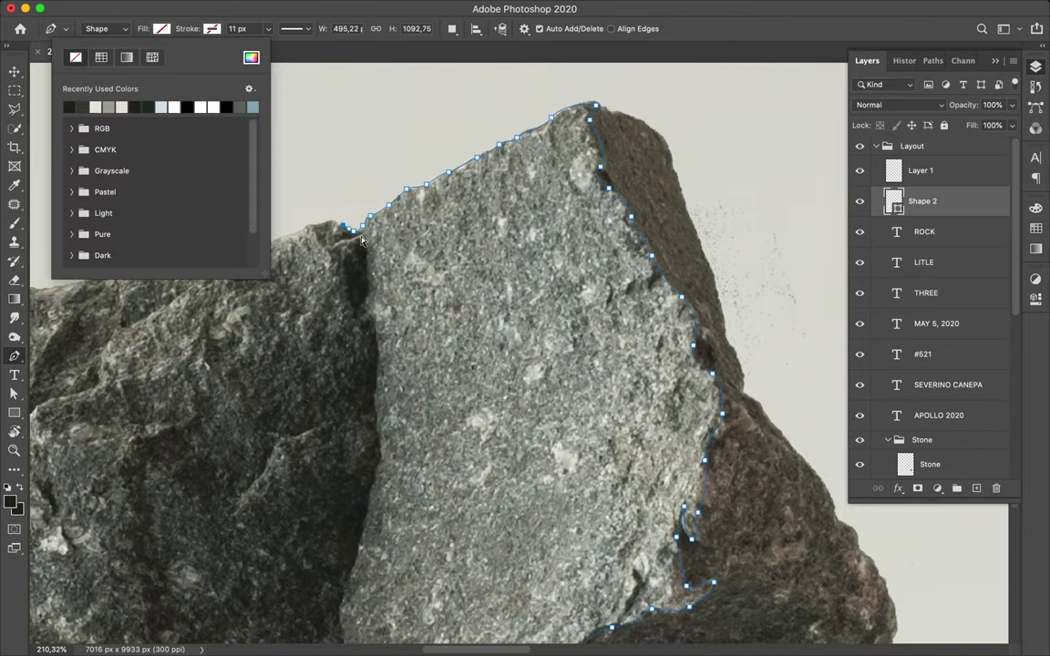
{"action": "key", "text": "Escape"}
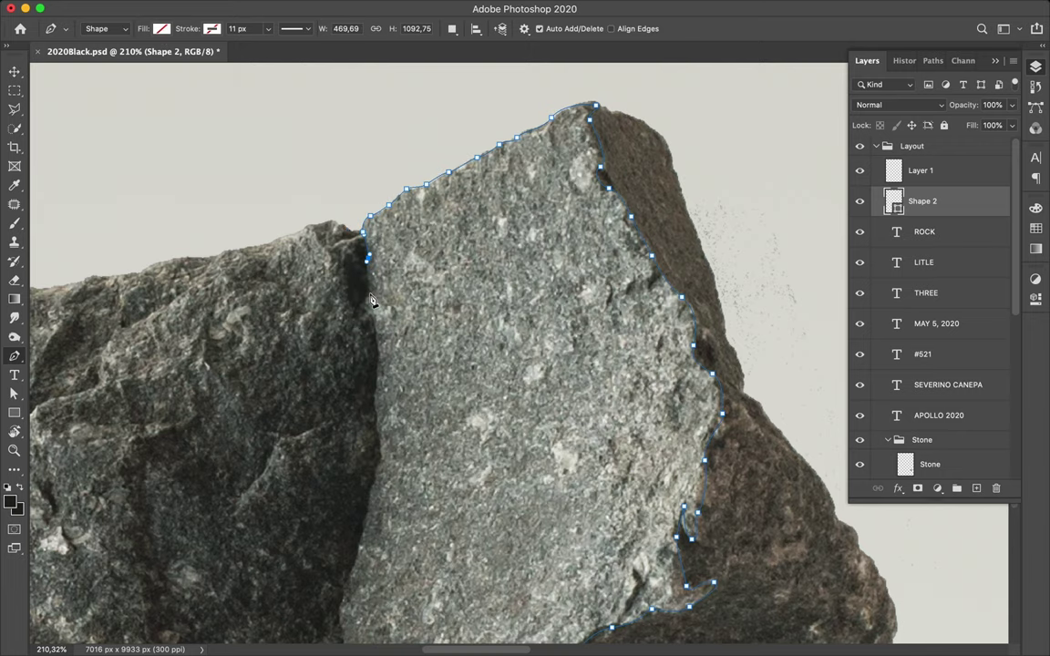
- Trace down the facet's left edge, close the outline and revisit the fill settings
{"action": "scroll", "coordinate": [378, 345], "scroll_direction": "down", "scroll_amount": 2}
{"action": "left_click", "coordinate": [375, 313]}
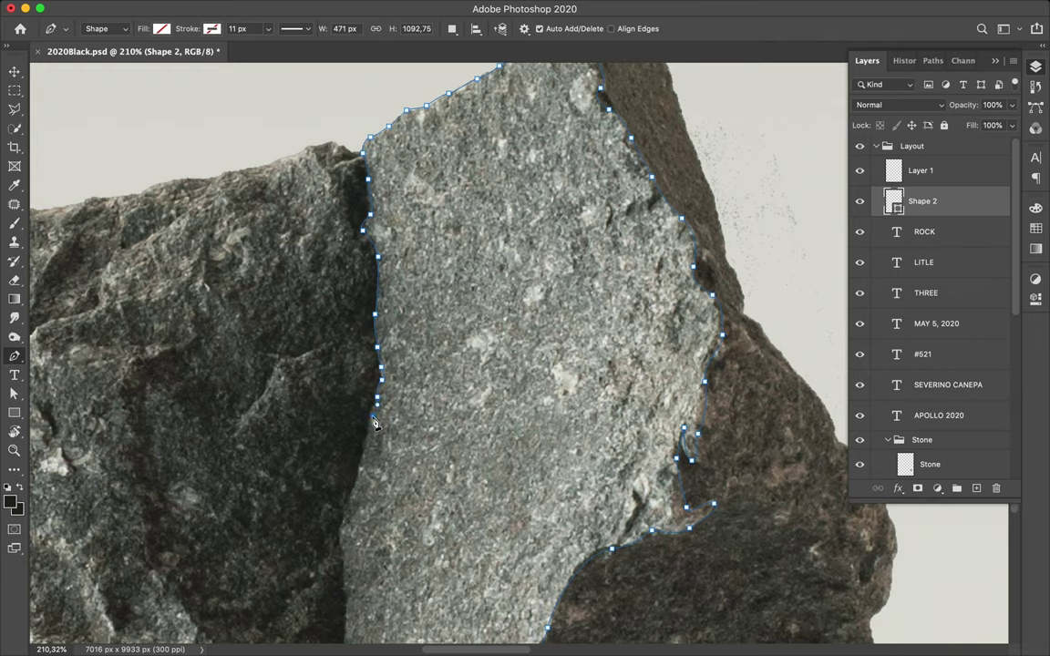
{"action": "scroll", "coordinate": [363, 467], "scroll_direction": "down", "scroll_amount": 1}
{"action": "left_click", "coordinate": [357, 447]}
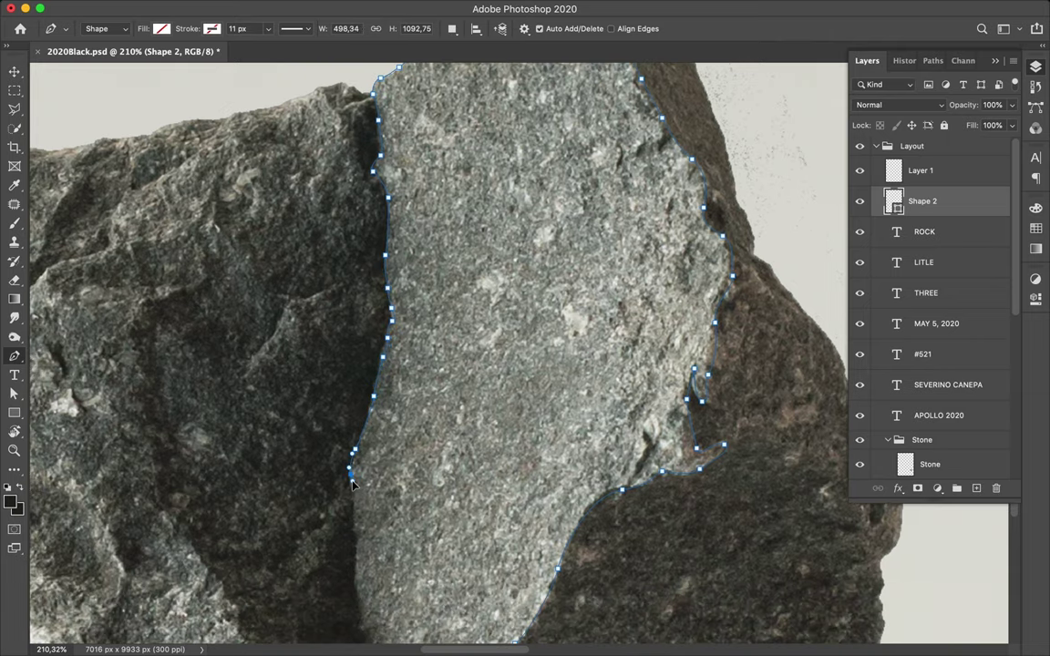
{"action": "scroll", "coordinate": [353, 485], "scroll_direction": "down", "scroll_amount": 1}
{"action": "left_click", "coordinate": [347, 465]}
{"action": "scroll", "coordinate": [349, 473], "scroll_direction": "down", "scroll_amount": 2}
{"action": "left_click", "coordinate": [346, 399]}
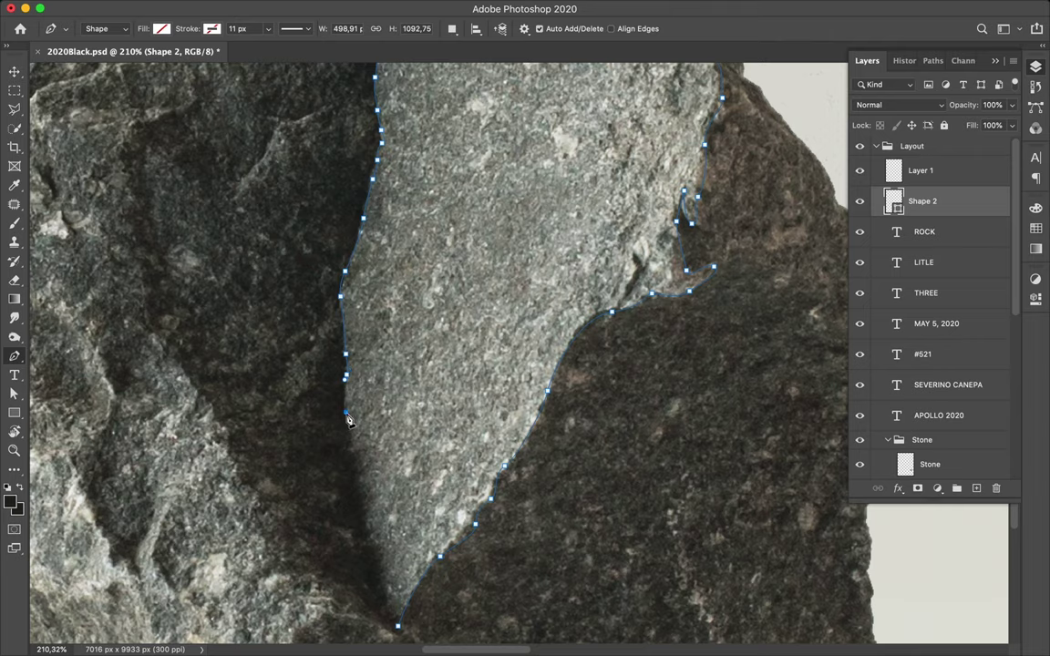
{"action": "scroll", "coordinate": [380, 560], "scroll_direction": "down", "scroll_amount": 1}
{"action": "left_click", "coordinate": [384, 548]}
{"action": "left_click", "coordinate": [161, 28]}
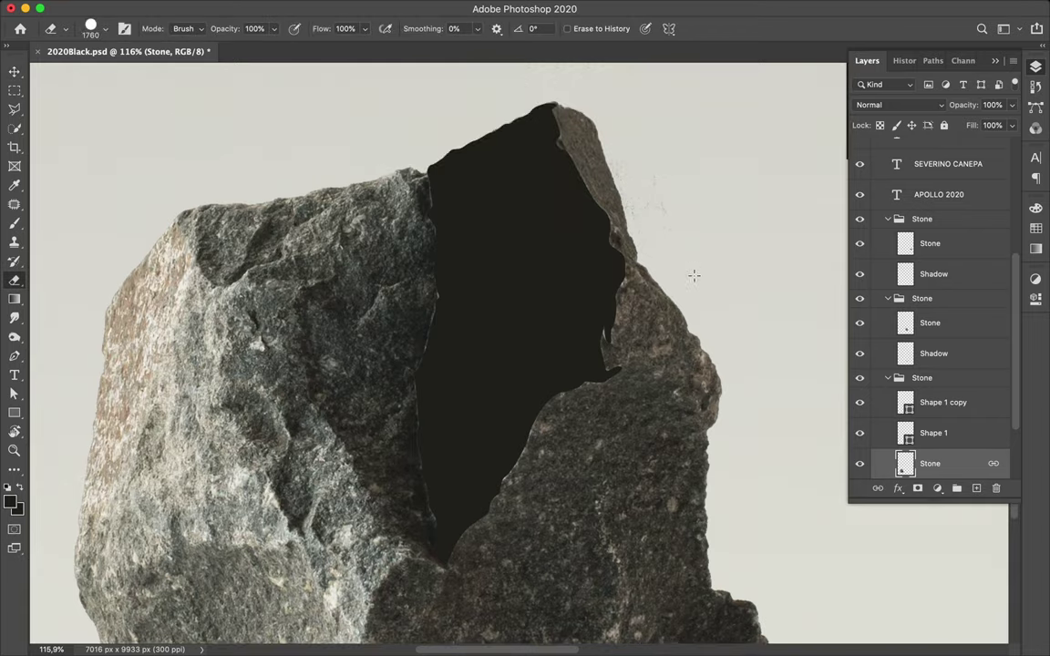
{"action": "left_click", "coordinate": [106, 32]}
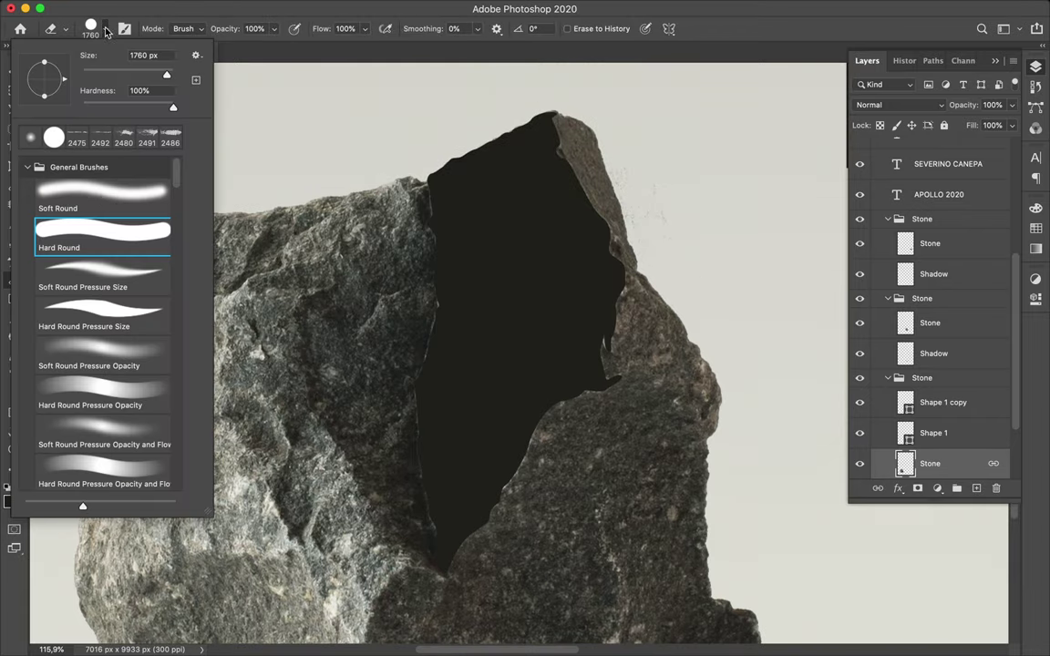
- Shrink the eraser brush to about 146 px for edge cleanup
{"action": "left_click", "coordinate": [134, 74]}
{"action": "left_click", "coordinate": [638, 174]}
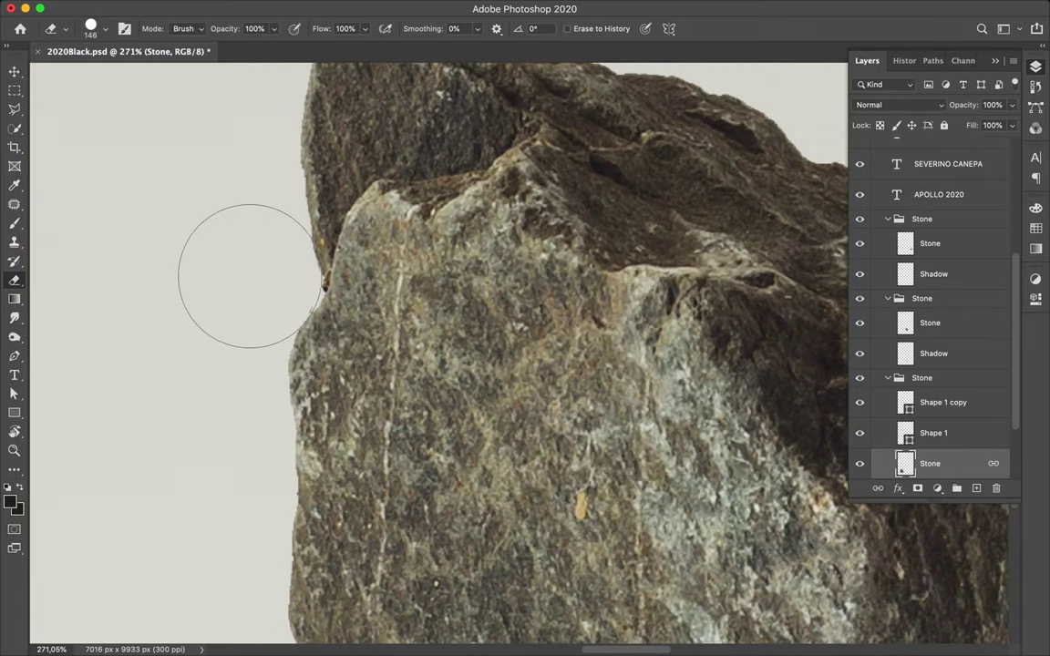
{"action": "right_click", "coordinate": [247, 274]}
{"action": "left_click_drag", "start_coordinate": [346, 206], "coordinate": [379, 212]}
{"action": "key", "text": "Return"}
{"action": "right_click", "coordinate": [265, 270]}
{"action": "key", "text": "Return"}
- Select the middle stone's layer, erase its stray edge specks, and save 2020Black.psd
{"action": "key", "text": "v"}
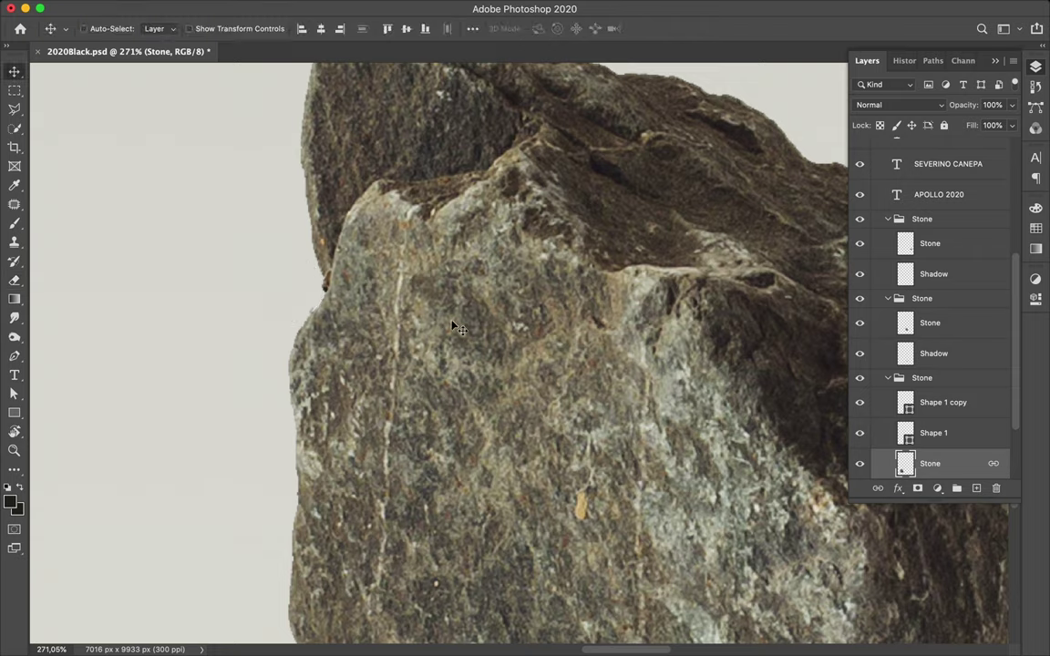
{"action": "left_click", "coordinate": [453, 326], "text": "ctrl"}
{"action": "key", "text": "e"}
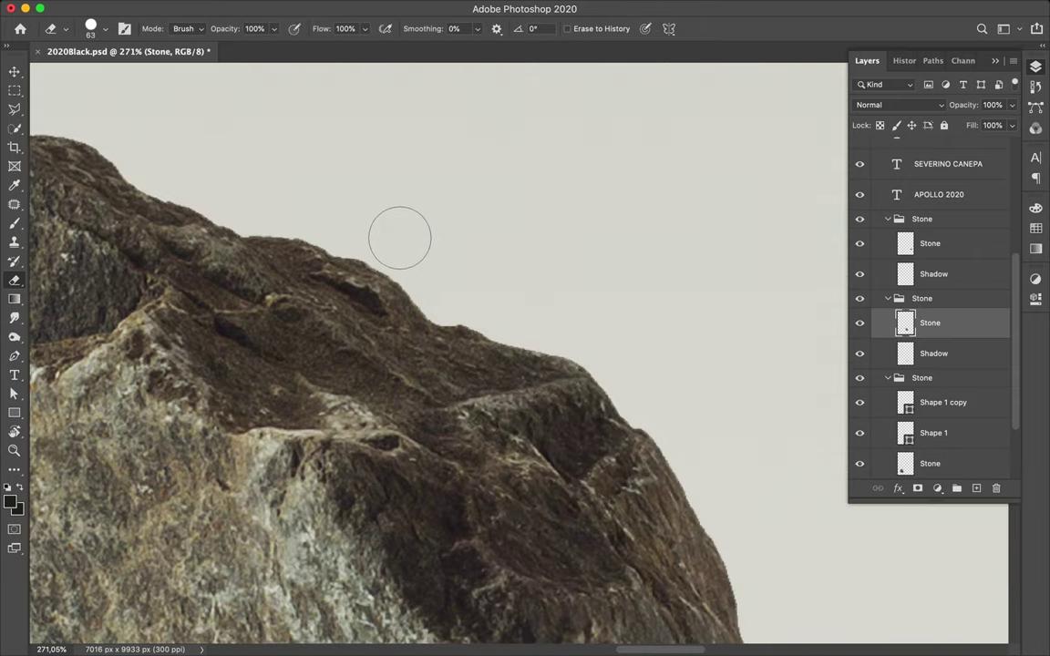
{"action": "scroll", "coordinate": [399, 241], "scroll_direction": "down", "scroll_amount": 5}
{"action": "scroll", "coordinate": [398, 244], "scroll_direction": "up", "scroll_amount": 2}
{"action": "scroll", "coordinate": [396, 244], "scroll_direction": "up", "scroll_amount": 4}
{"action": "scroll", "coordinate": [396, 246], "scroll_direction": "up", "scroll_amount": 4}
{"action": "scroll", "coordinate": [395, 248], "scroll_direction": "down", "scroll_amount": 3}
{"action": "scroll", "coordinate": [401, 250], "scroll_direction": "down", "scroll_amount": 5}
{"action": "key", "text": "ctrl+s"}
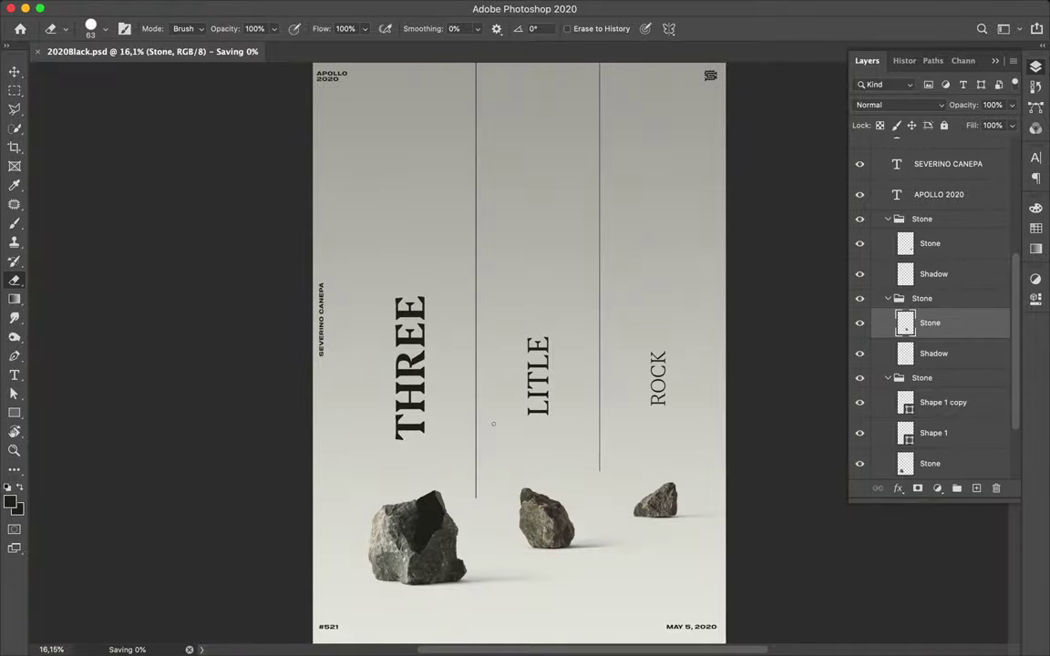
- Start a Pen shape on the middle rock's front face, tracing its lower-left and left edges
{"action": "scroll", "coordinate": [514, 533], "scroll_direction": "up", "scroll_amount": 2}
{"action": "key", "text": "v"}
{"action": "scroll", "coordinate": [514, 533], "scroll_direction": "up", "scroll_amount": 2}
{"action": "scroll", "coordinate": [543, 512], "scroll_direction": "down", "scroll_amount": 2}
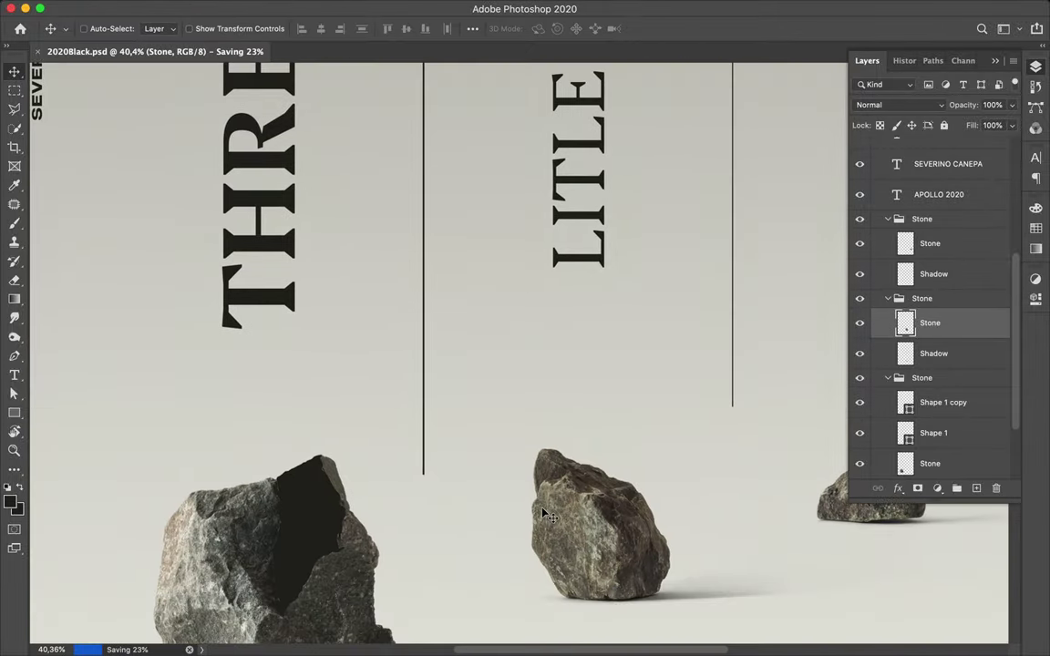
{"action": "scroll", "coordinate": [544, 515], "scroll_direction": "down", "scroll_amount": 2}
{"action": "scroll", "coordinate": [544, 515], "scroll_direction": "down", "scroll_amount": 1}
{"action": "scroll", "coordinate": [544, 513], "scroll_direction": "up", "scroll_amount": 2}
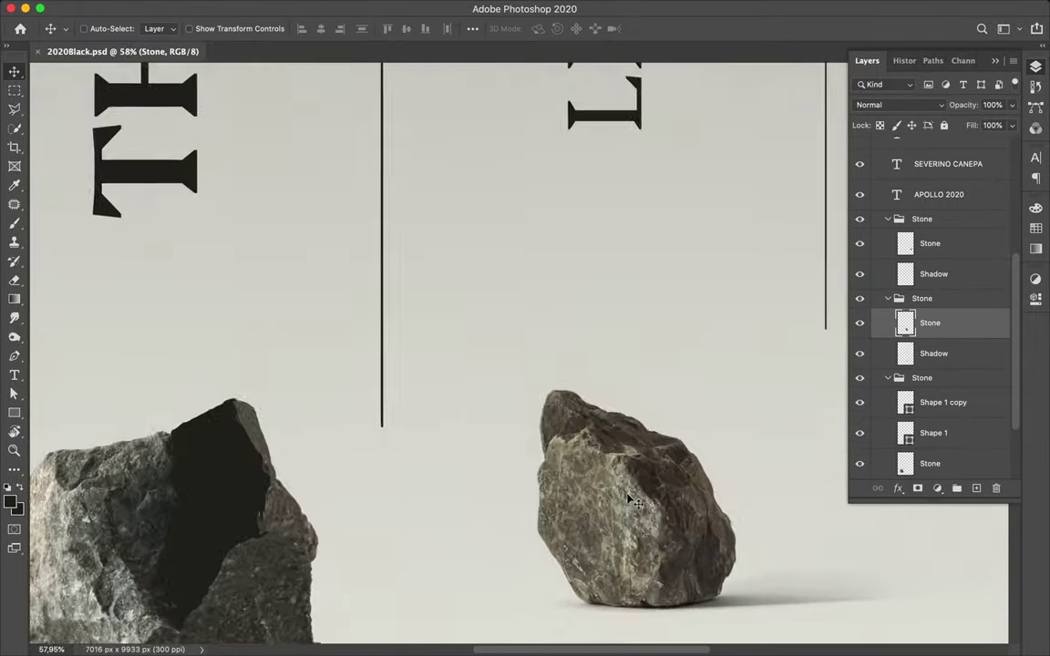
{"action": "scroll", "coordinate": [635, 501], "scroll_direction": "up", "scroll_amount": 3}
{"action": "scroll", "coordinate": [636, 501], "scroll_direction": "down", "scroll_amount": 3}
{"action": "key", "text": "p"}
{"action": "left_click", "coordinate": [466, 527]}
{"action": "left_click", "coordinate": [449, 515]}
{"action": "left_click", "coordinate": [431, 491]}
{"action": "left_click", "coordinate": [407, 446]}
{"action": "left_click", "coordinate": [402, 432]}
{"action": "left_click", "coordinate": [385, 413]}
{"action": "left_click", "coordinate": [354, 361]}
{"action": "left_click", "coordinate": [349, 316]}
{"action": "left_click", "coordinate": [352, 263]}
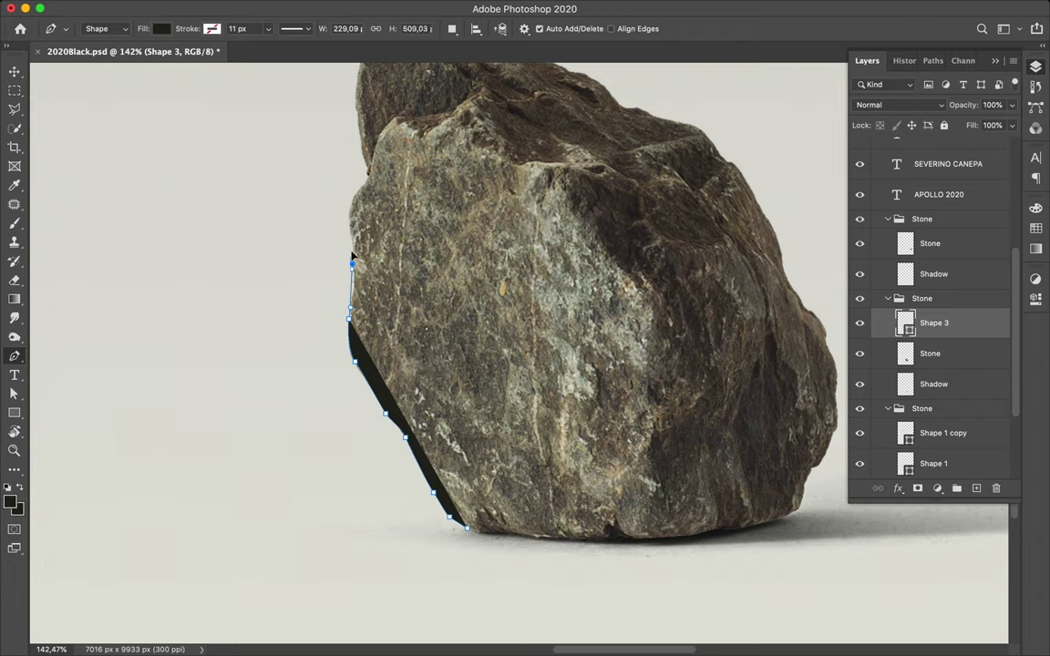
{"action": "left_click", "coordinate": [347, 238]}
{"action": "left_click", "coordinate": [347, 213]}
{"action": "left_click", "coordinate": [355, 197]}
- Continue the outline across the rock's top, down its right edge, and along the base
{"action": "left_click", "coordinate": [370, 169]}
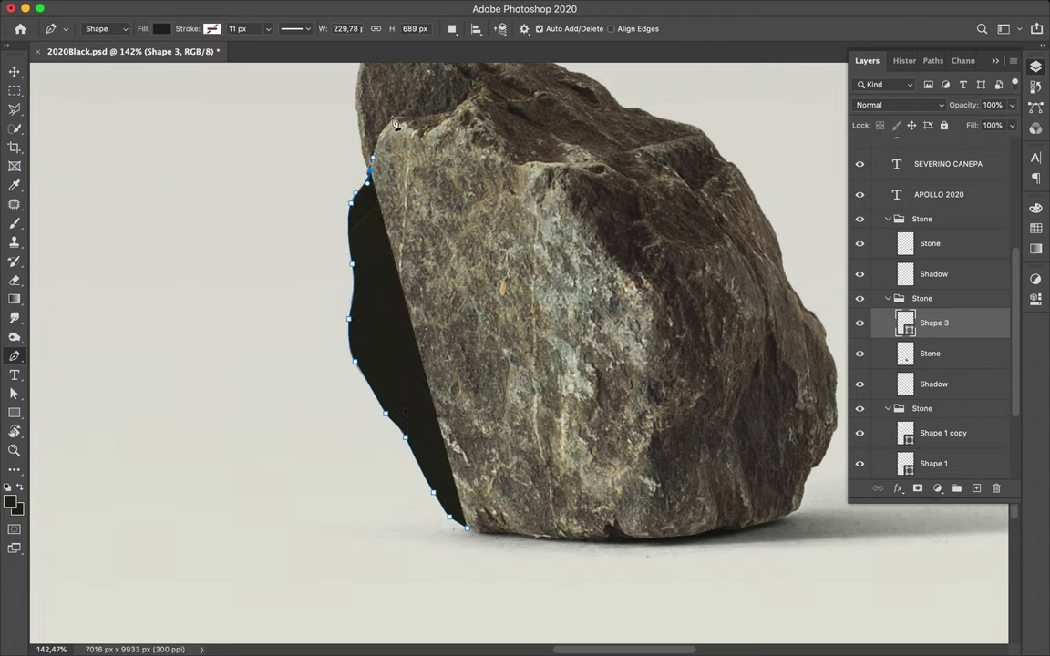
{"action": "left_click", "coordinate": [397, 117]}
{"action": "left_click", "coordinate": [417, 111]}
{"action": "left_click", "coordinate": [448, 111]}
{"action": "left_click", "coordinate": [484, 100]}
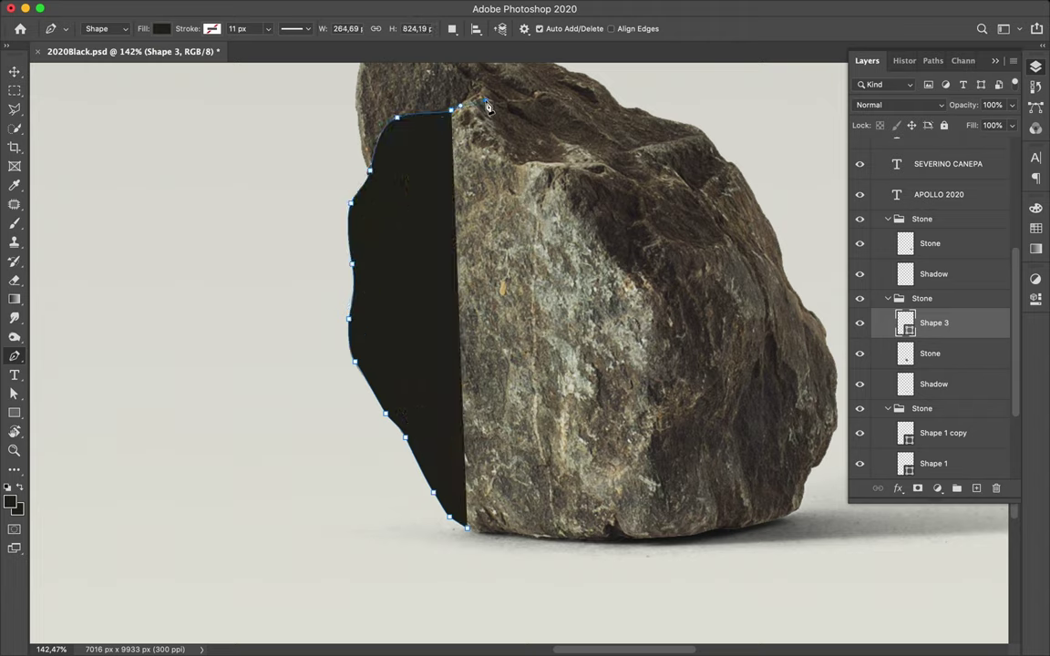
{"action": "left_click", "coordinate": [492, 122]}
{"action": "left_click", "coordinate": [499, 130]}
{"action": "left_click", "coordinate": [506, 146]}
{"action": "left_click", "coordinate": [520, 164]}
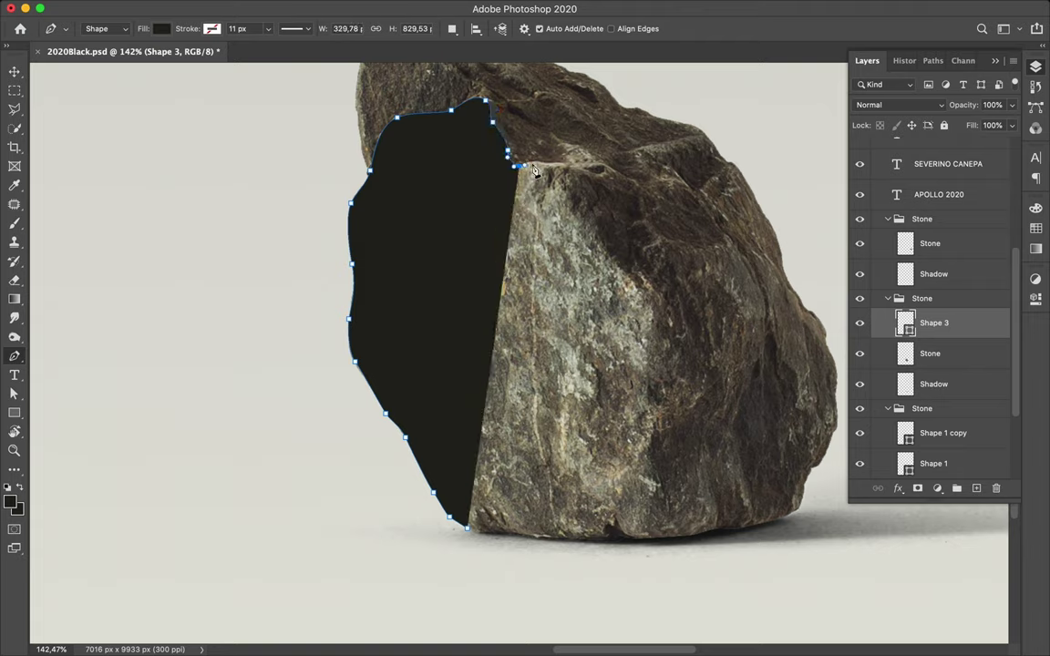
{"action": "left_click", "coordinate": [541, 162]}
{"action": "left_click", "coordinate": [566, 164]}
{"action": "left_click", "coordinate": [592, 170]}
{"action": "left_click", "coordinate": [578, 190]}
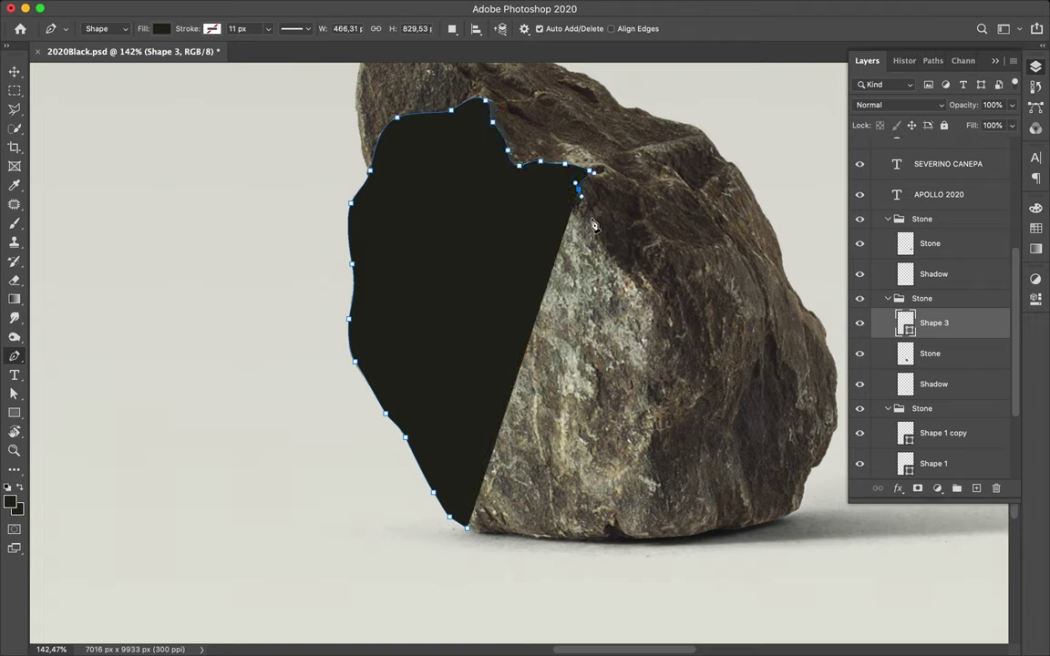
{"action": "left_click", "coordinate": [590, 222]}
{"action": "left_click", "coordinate": [602, 250]}
{"action": "left_click", "coordinate": [631, 280]}
{"action": "left_click", "coordinate": [658, 299]}
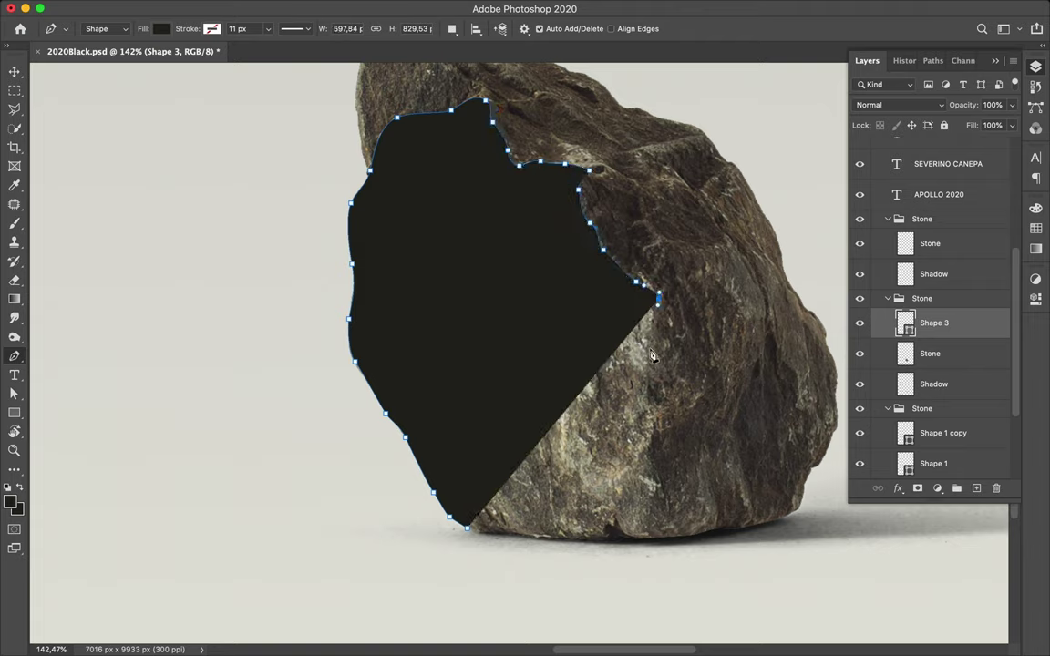
{"action": "left_click", "coordinate": [648, 346]}
{"action": "left_click", "coordinate": [651, 384]}
{"action": "left_click", "coordinate": [654, 425]}
{"action": "left_click", "coordinate": [647, 457]}
{"action": "left_click", "coordinate": [653, 487]}
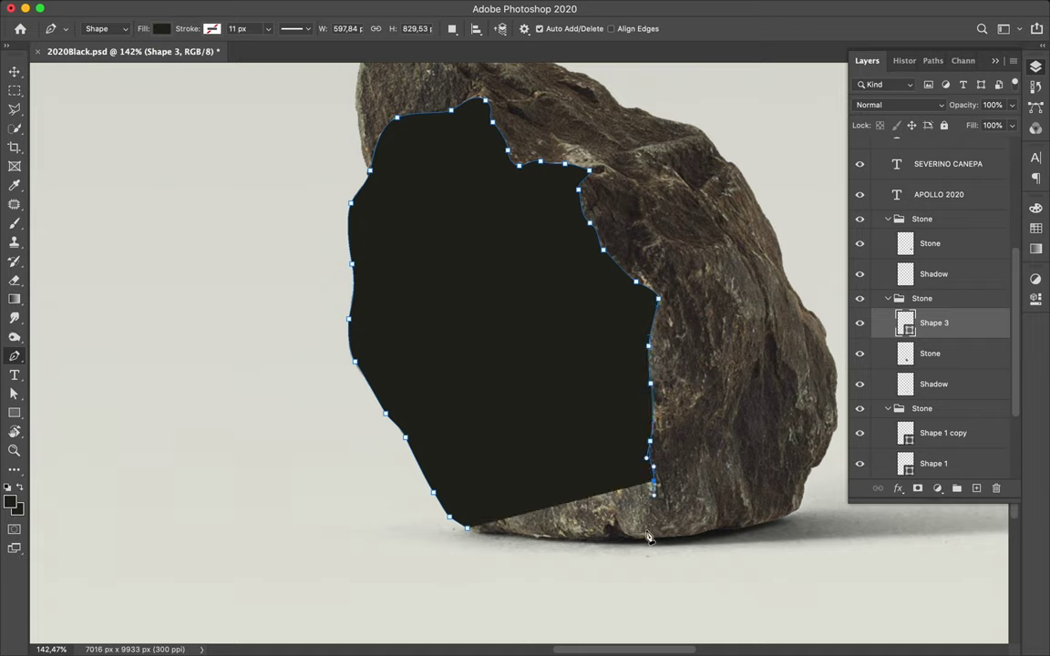
{"action": "left_click", "coordinate": [643, 539]}
{"action": "left_click_drag", "start_coordinate": [549, 538], "coordinate": [534, 539]}
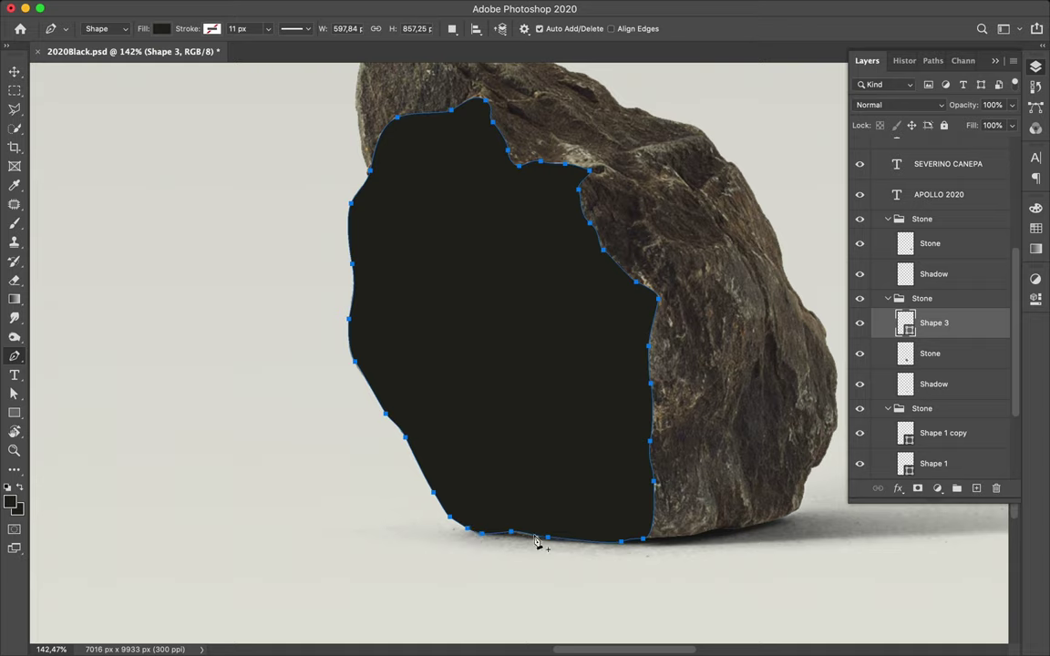
- Nudge a bottom anchor of the facet and fill the shape with grey from the swatches
{"action": "scroll", "coordinate": [537, 544], "scroll_direction": "up", "scroll_amount": 3}
{"action": "key", "text": "a"}
{"action": "left_click_drag", "start_coordinate": [552, 504], "coordinate": [553, 507]}
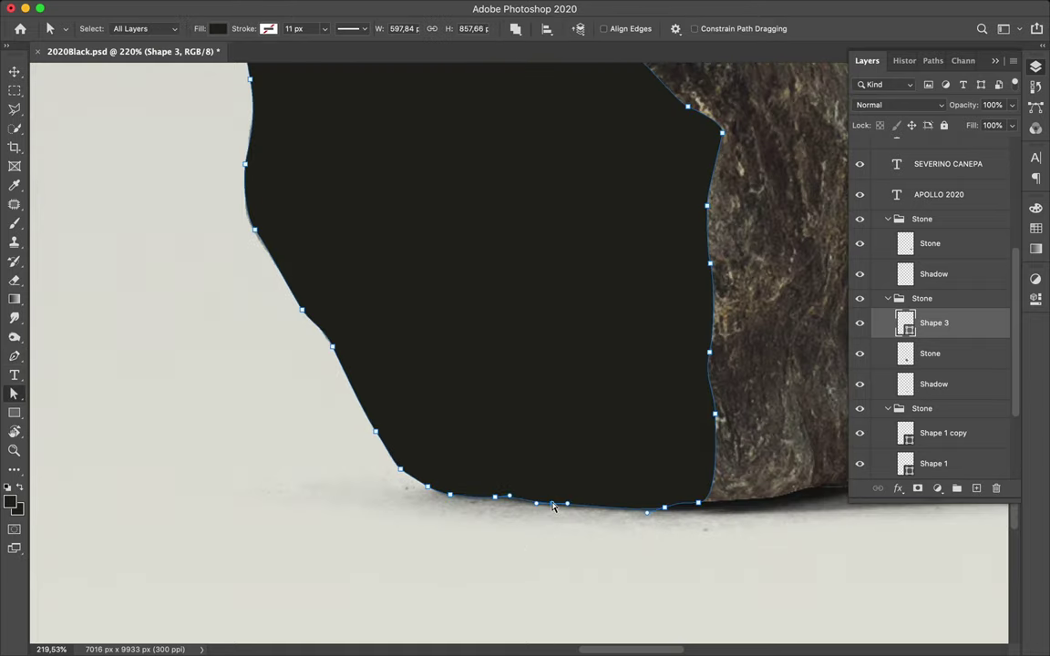
{"action": "scroll", "coordinate": [553, 506], "scroll_direction": "down", "scroll_amount": 5}
{"action": "left_click", "coordinate": [1035, 227]}
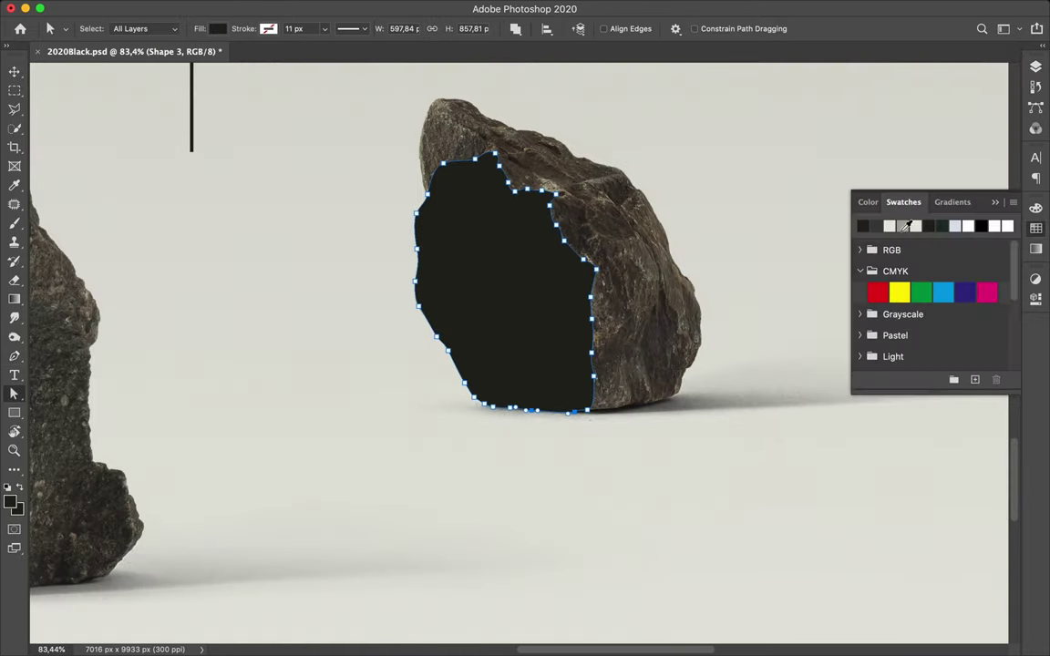
{"action": "left_click", "coordinate": [902, 226]}
- Sample a tan colour from the poster and fill the middle rock's facet with it
{"action": "key", "text": "v"}
{"action": "scroll", "coordinate": [628, 276], "scroll_direction": "down", "scroll_amount": 5}
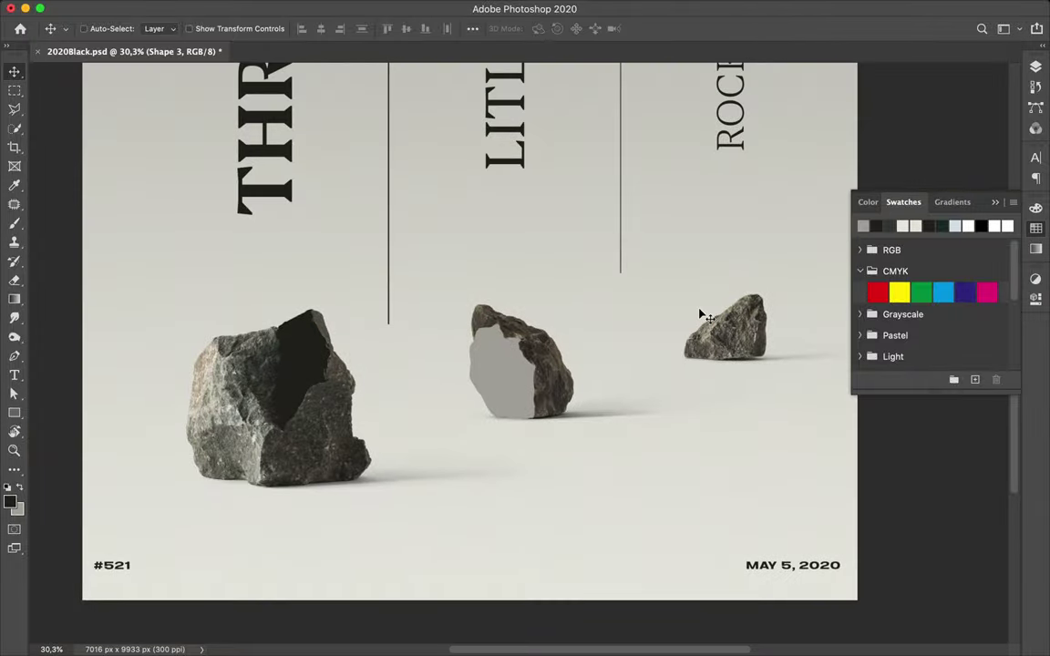
{"action": "key", "text": "i"}
{"action": "left_click", "coordinate": [183, 366]}
{"action": "key", "text": "v"}
{"action": "key", "text": "a"}
{"action": "key", "text": "alt+BackSpace"}
{"action": "key", "text": "v"}
{"action": "scroll", "coordinate": [780, 312], "scroll_direction": "up", "scroll_amount": 3}
{"action": "scroll", "coordinate": [782, 311], "scroll_direction": "up", "scroll_amount": 3}
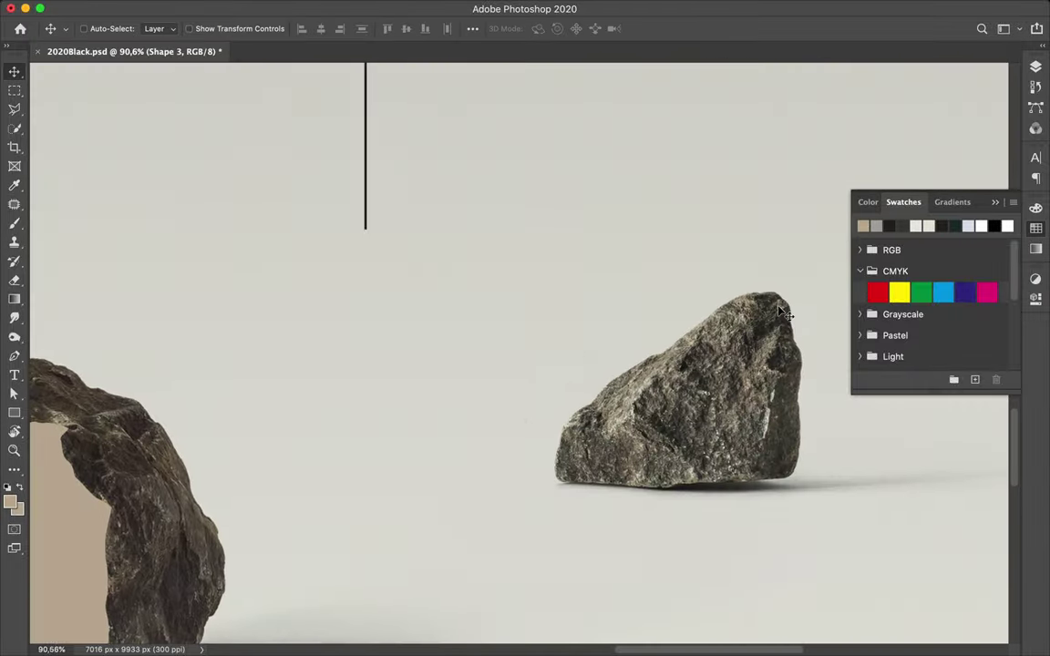
{"action": "key", "text": "p"}
{"action": "scroll", "coordinate": [780, 311], "scroll_direction": "up", "scroll_amount": 3}
- Begin a Pen outline at the right rock's upper edge, tracing the facet down-left
{"action": "left_click", "coordinate": [661, 261]}
{"action": "left_click", "coordinate": [647, 287]}
{"action": "left_click", "coordinate": [627, 317]}
{"action": "left_click", "coordinate": [620, 332]}
{"action": "left_click", "coordinate": [612, 345]}
{"action": "left_click", "coordinate": [604, 363]}
{"action": "left_click", "coordinate": [591, 362]}
{"action": "left_click", "coordinate": [576, 367]}
{"action": "left_click", "coordinate": [561, 374]}
{"action": "left_click", "coordinate": [547, 382]}
{"action": "left_click", "coordinate": [550, 391]}
{"action": "left_click", "coordinate": [533, 403]}
{"action": "left_click", "coordinate": [526, 416]}
{"action": "left_click", "coordinate": [519, 424]}
{"action": "left_click", "coordinate": [512, 434]}
- Trace around the facet's lower-left corner and up the top edge, closing the path
{"action": "left_click", "coordinate": [513, 446]}
{"action": "left_click", "coordinate": [498, 461]}
{"action": "left_click", "coordinate": [472, 478]}
{"action": "left_click", "coordinate": [451, 474]}
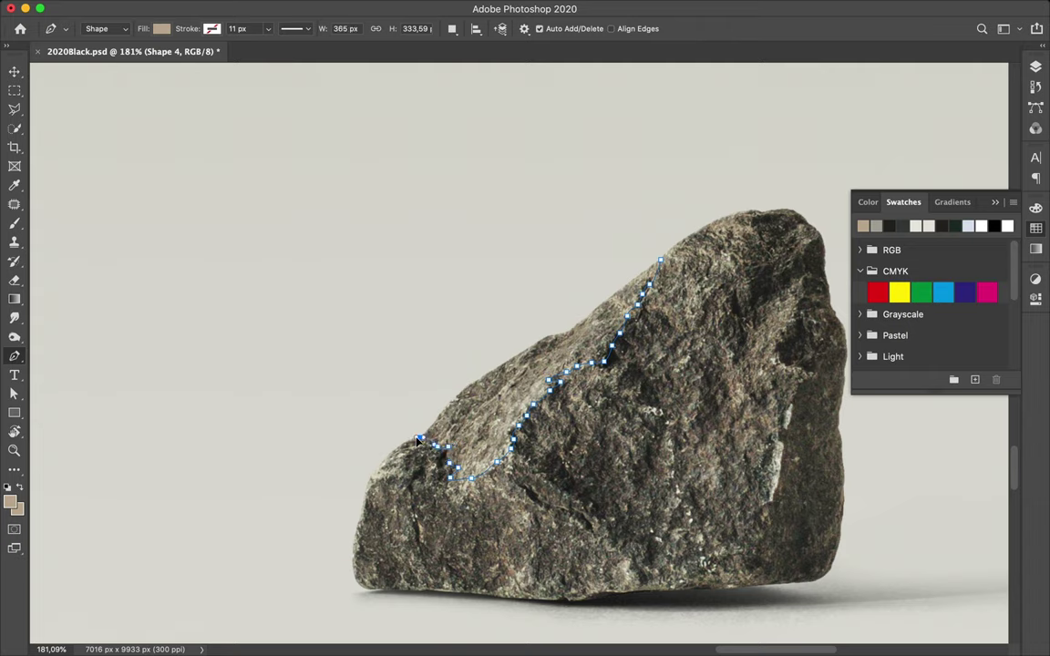
{"action": "left_click", "coordinate": [452, 400]}
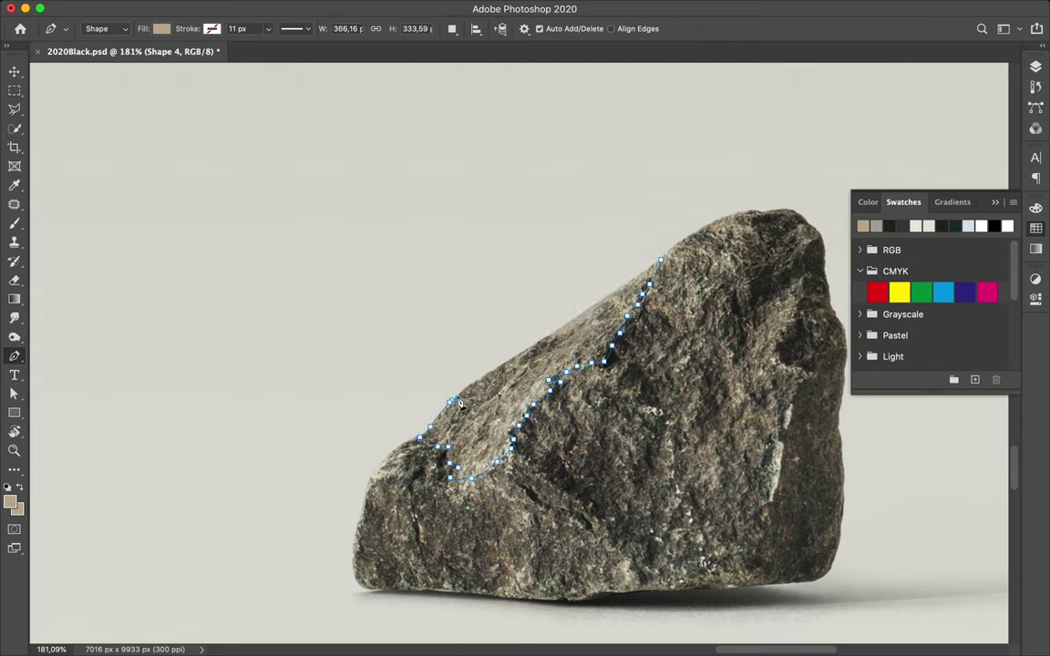
{"action": "left_click", "coordinate": [520, 353]}
{"action": "left_click", "coordinate": [539, 343]}
{"action": "left_click", "coordinate": [574, 328]}
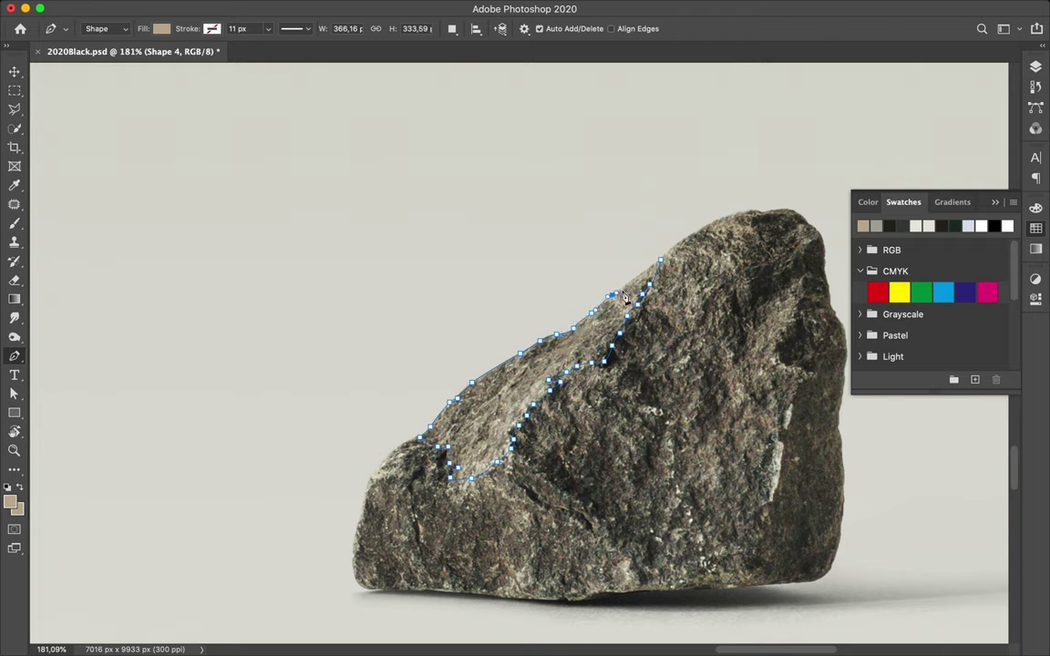
{"action": "left_click", "coordinate": [660, 262]}
- Move Shape 4 higher in the layer stack and fill it with dark slate grey
{"action": "left_click", "coordinate": [1036, 66]}
{"action": "mouse_move", "coordinate": [929, 319]}
{"action": "left_mouse_down"}
{"action": "mouse_move", "coordinate": [926, 218]}
{"action": "mouse_move", "coordinate": [563, 258]}
{"action": "left_mouse_up"}
{"action": "key", "text": "a"}
{"action": "left_click", "coordinate": [1036, 227]}
{"action": "key", "text": "super+0"}
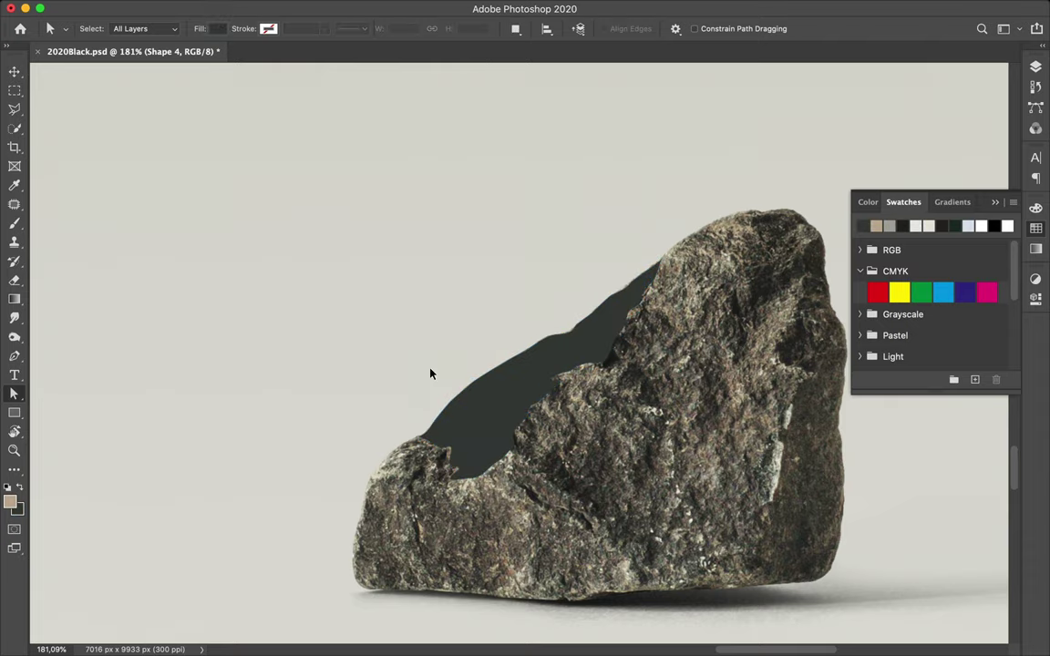
- Give Shape 4 a lighter grey sampled from the left rock, fit the view, and save 2020Black.psd
{"action": "scroll", "coordinate": [583, 365], "scroll_direction": "up", "scroll_amount": 2}
{"action": "left_click", "coordinate": [933, 225]}
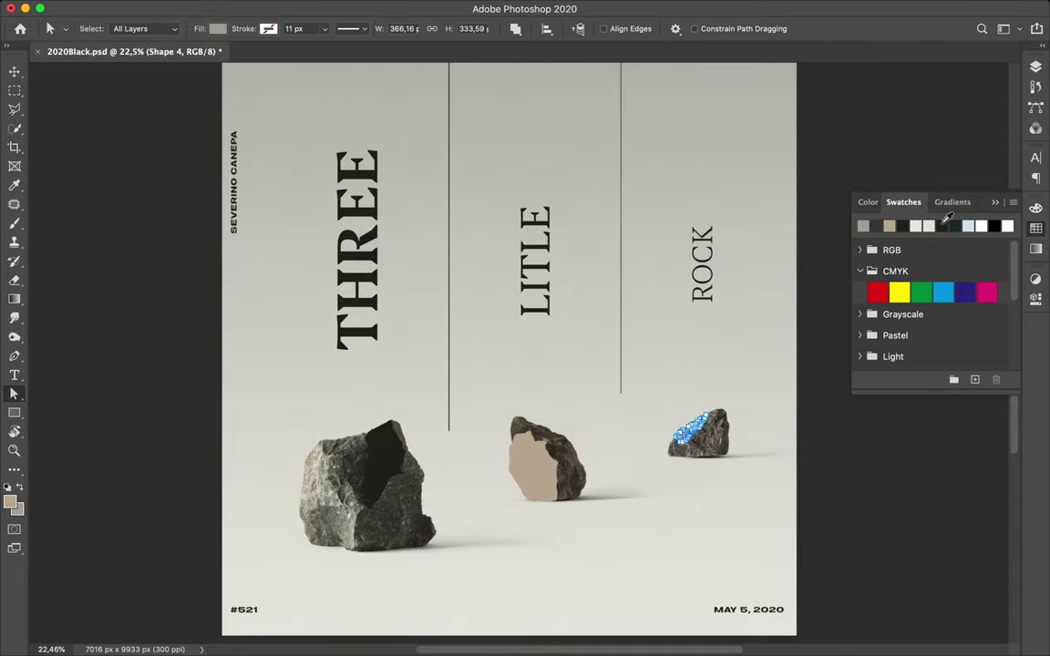
{"action": "scroll", "coordinate": [506, 446], "scroll_direction": "up", "scroll_amount": 2}
{"action": "key", "text": "i"}
{"action": "left_click_drag", "start_coordinate": [344, 578], "coordinate": [257, 593]}
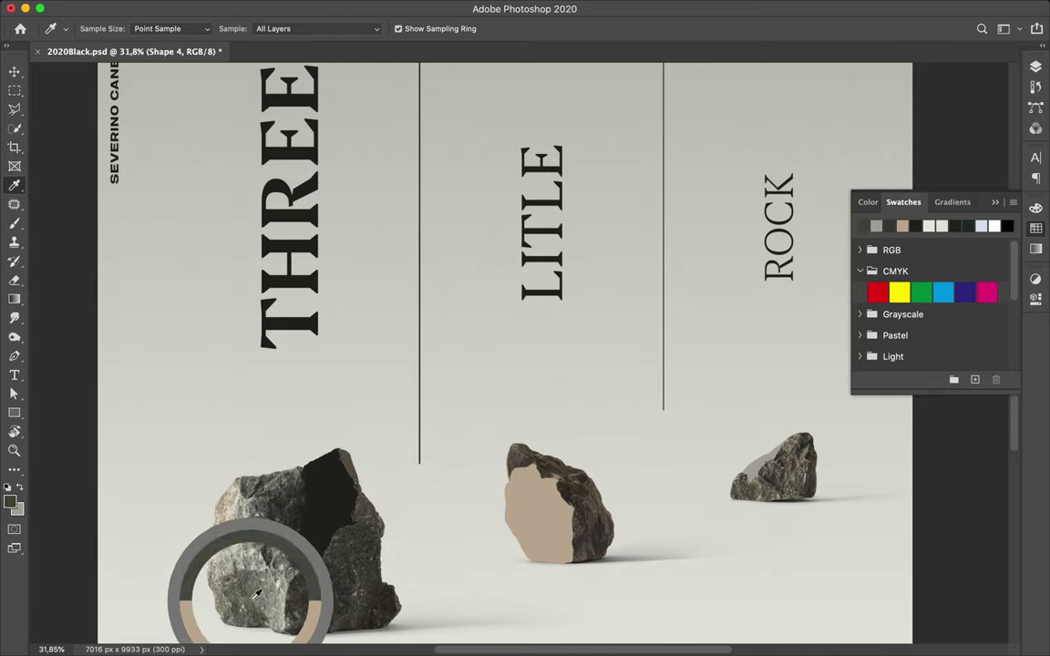
{"action": "left_click_drag", "start_coordinate": [258, 593], "coordinate": [252, 590]}
{"action": "key", "text": "v"}
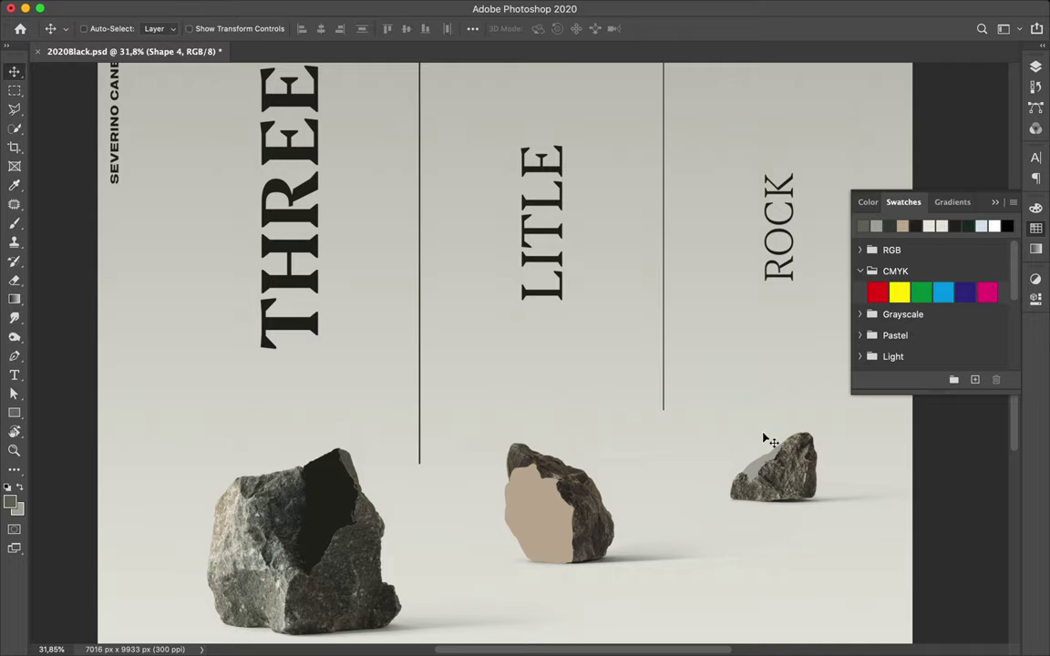
{"action": "key", "text": "ctrl+0"}
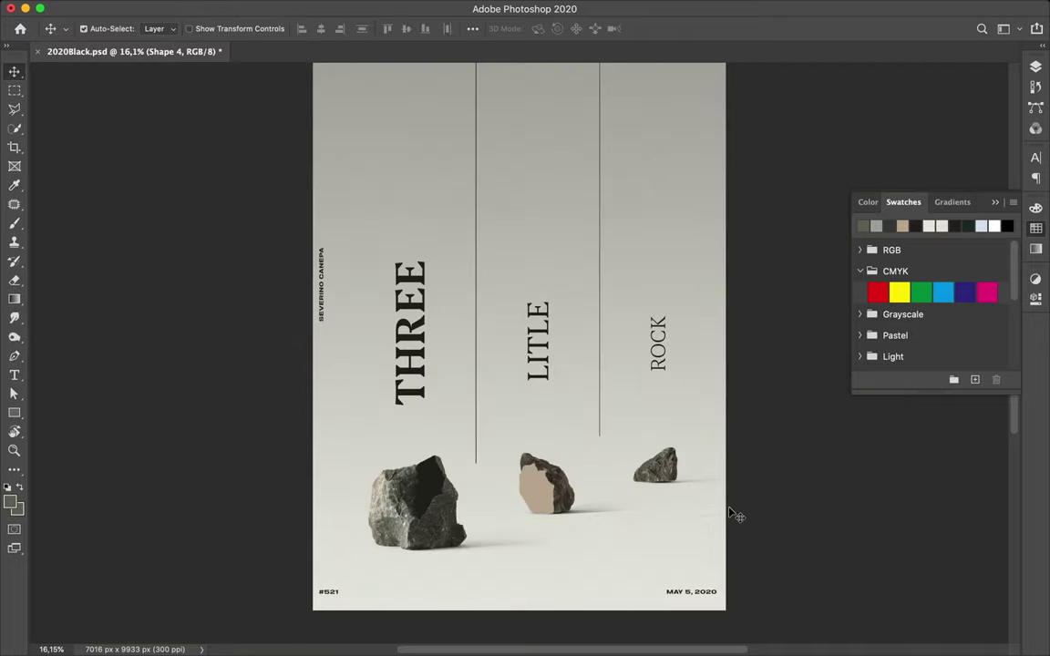
{"action": "key", "text": "ctrl+s"}
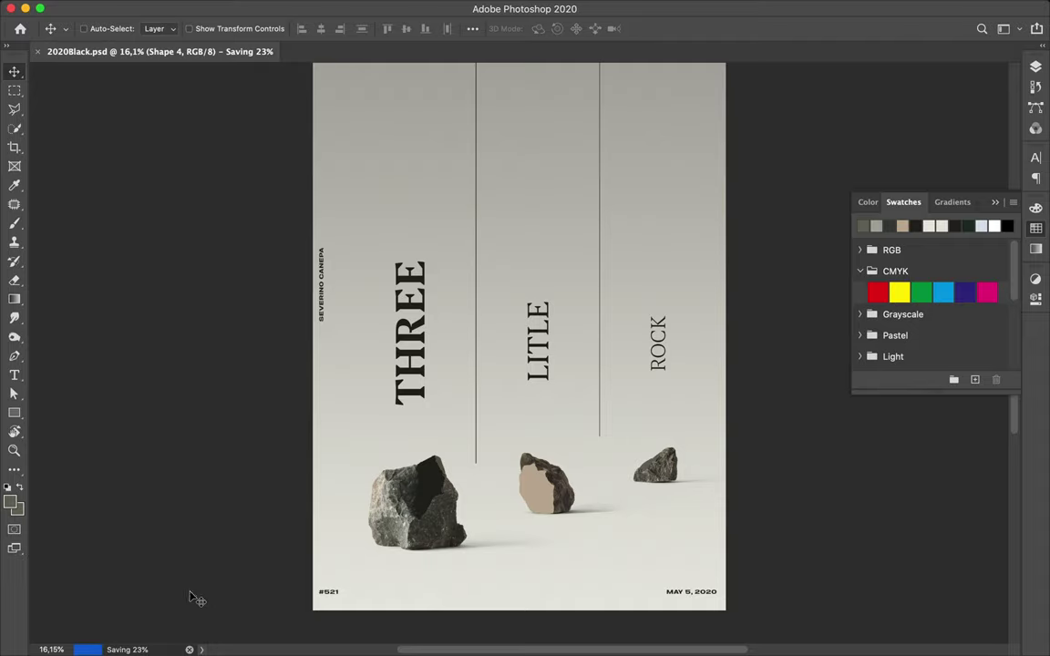
{"action": "left_click", "coordinate": [935, 8]}
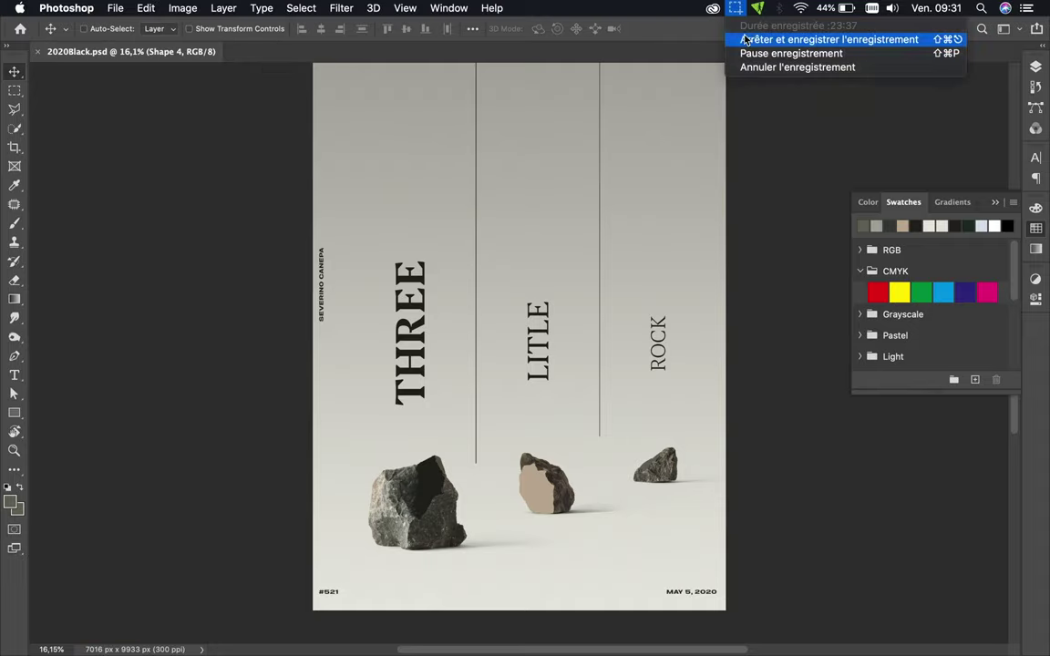
{"action": "left_click", "coordinate": [921, 37]}
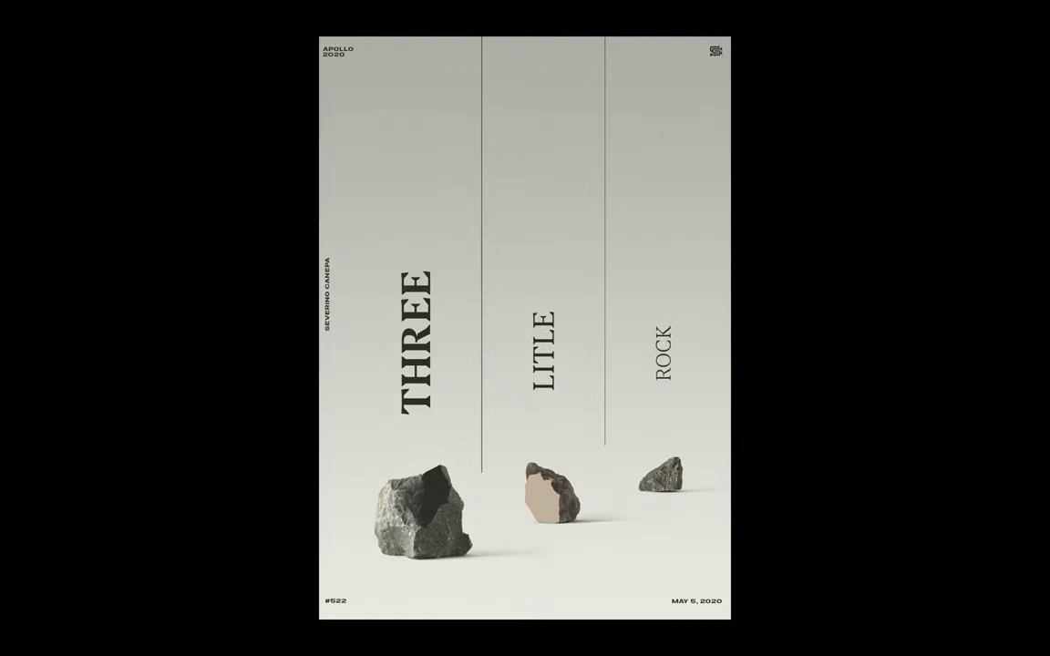